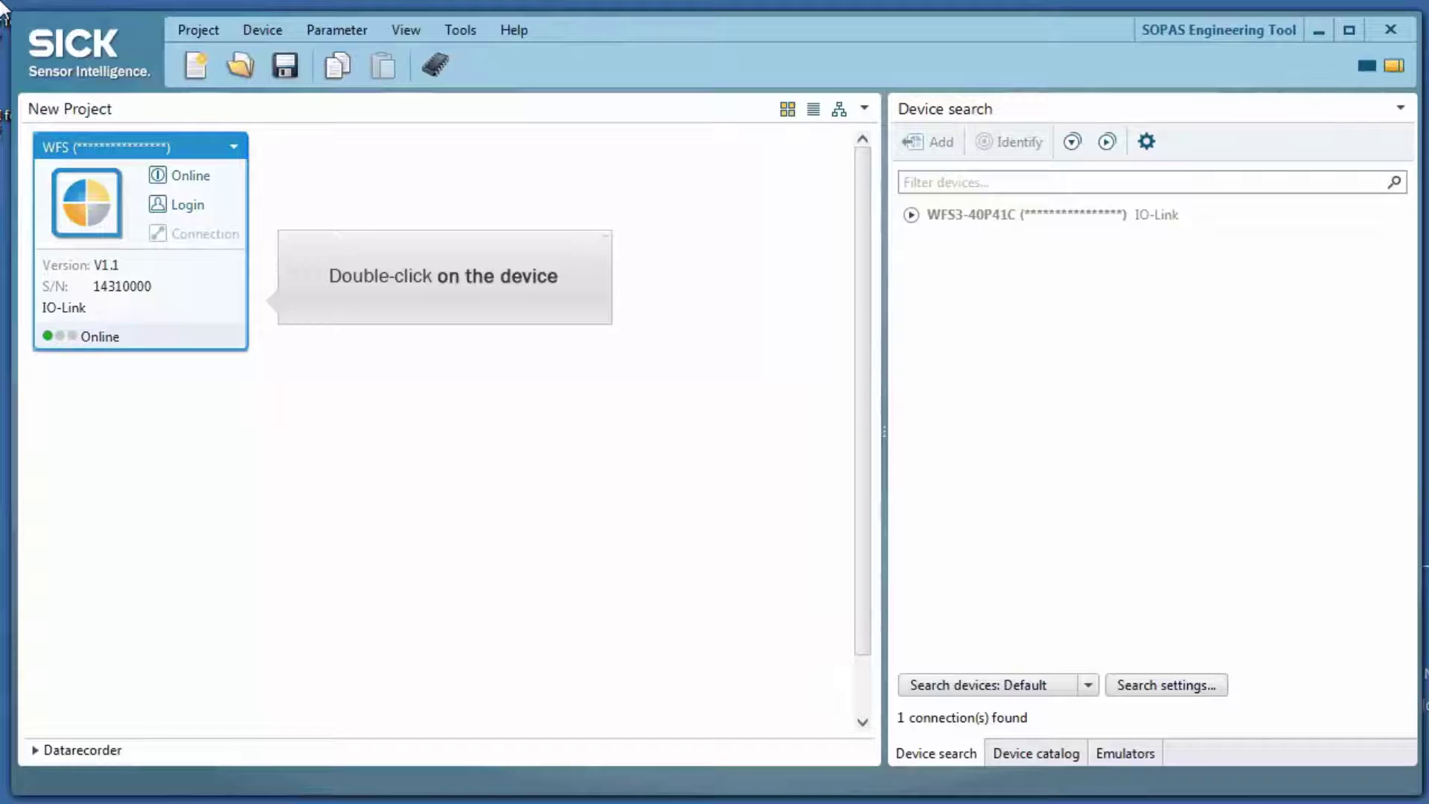
# - Open the WFS sensor's device window in the standard application-oriented interface
pyautogui.doubleClick(217, 296)
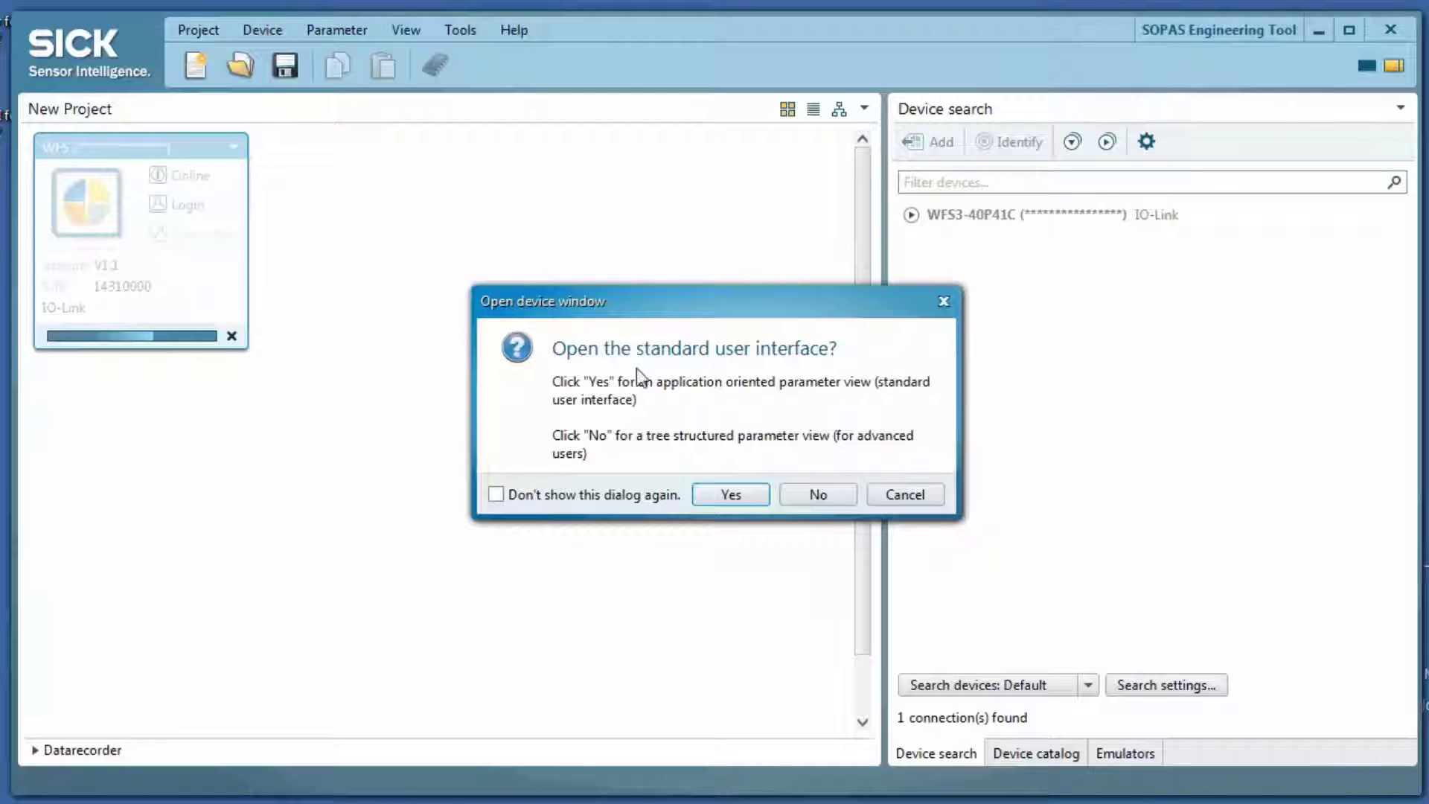
pyautogui.click(719, 497)
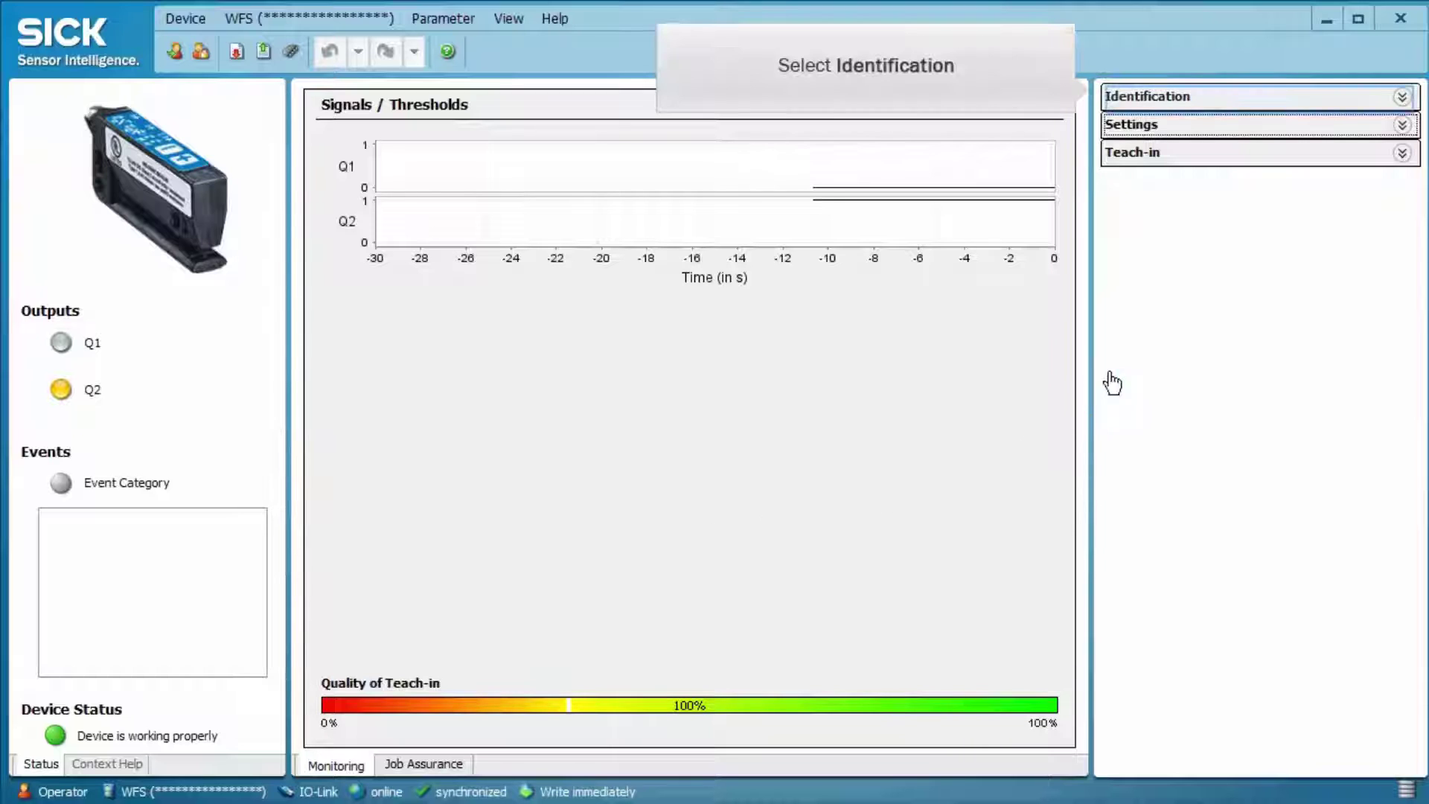
# - Set the application-specific name to 'Tutorial 1' and the product-specific name to 'WFS Tutorial'
pyautogui.click(1205, 98)
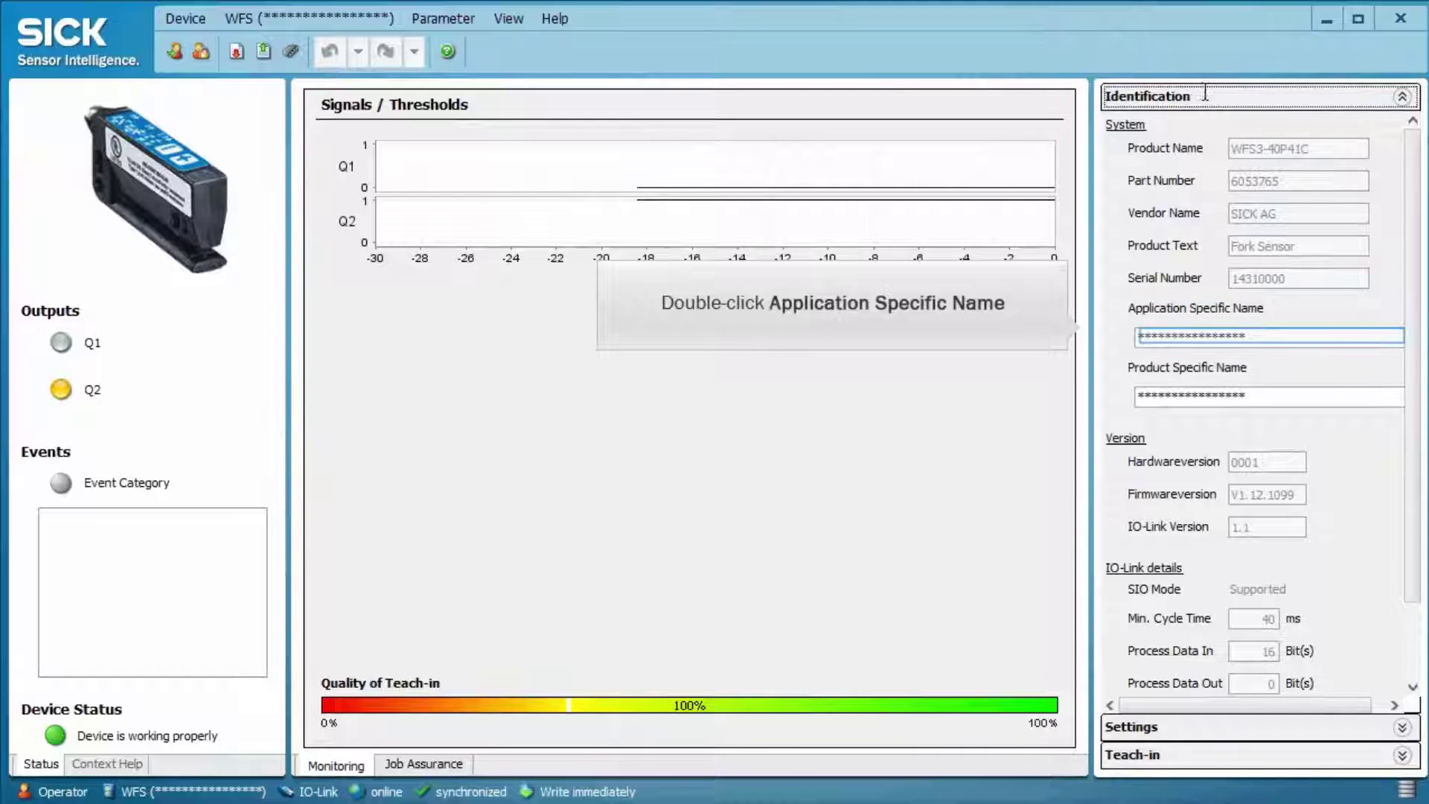
pyautogui.doubleClick(1174, 329)
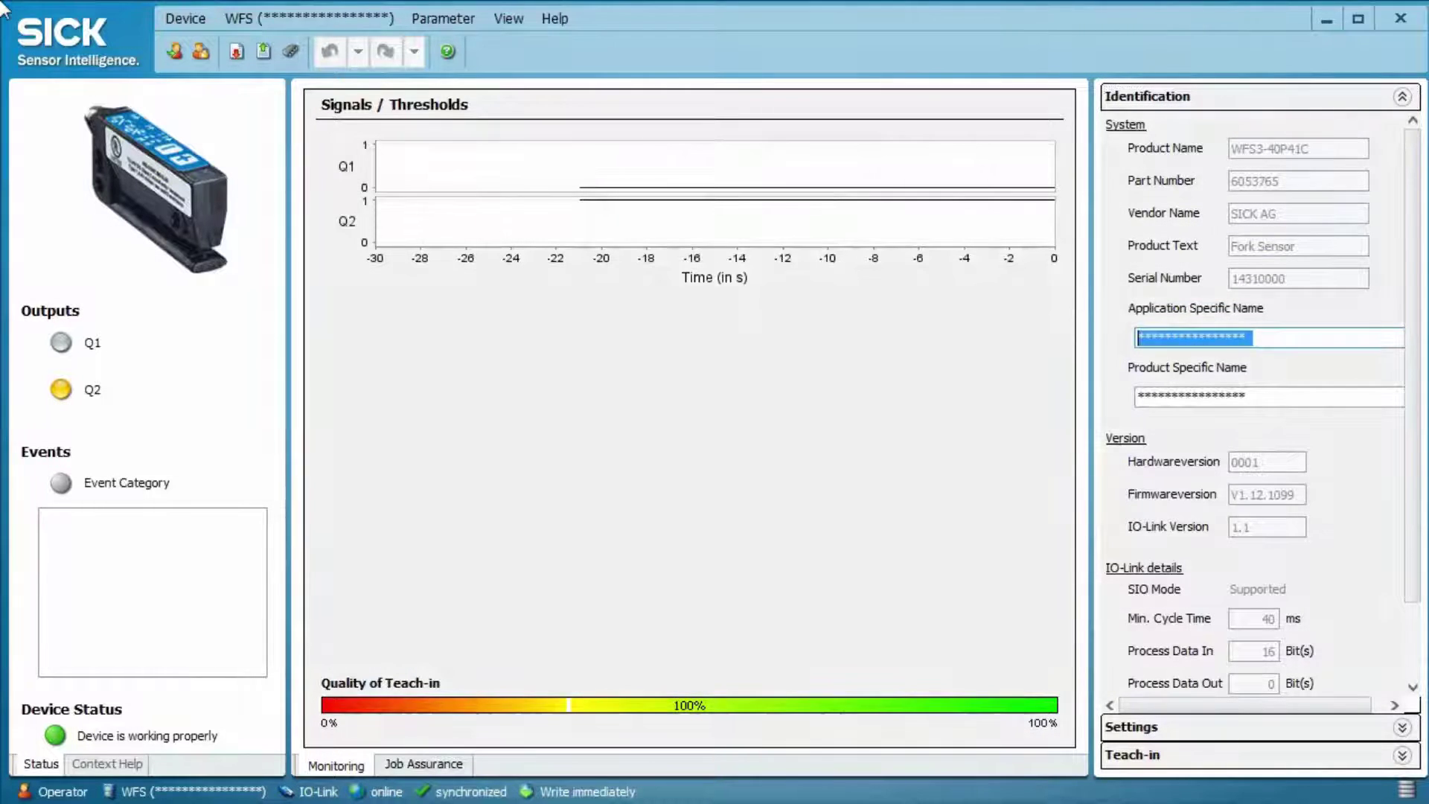
pyautogui.write('Tutorial 1')
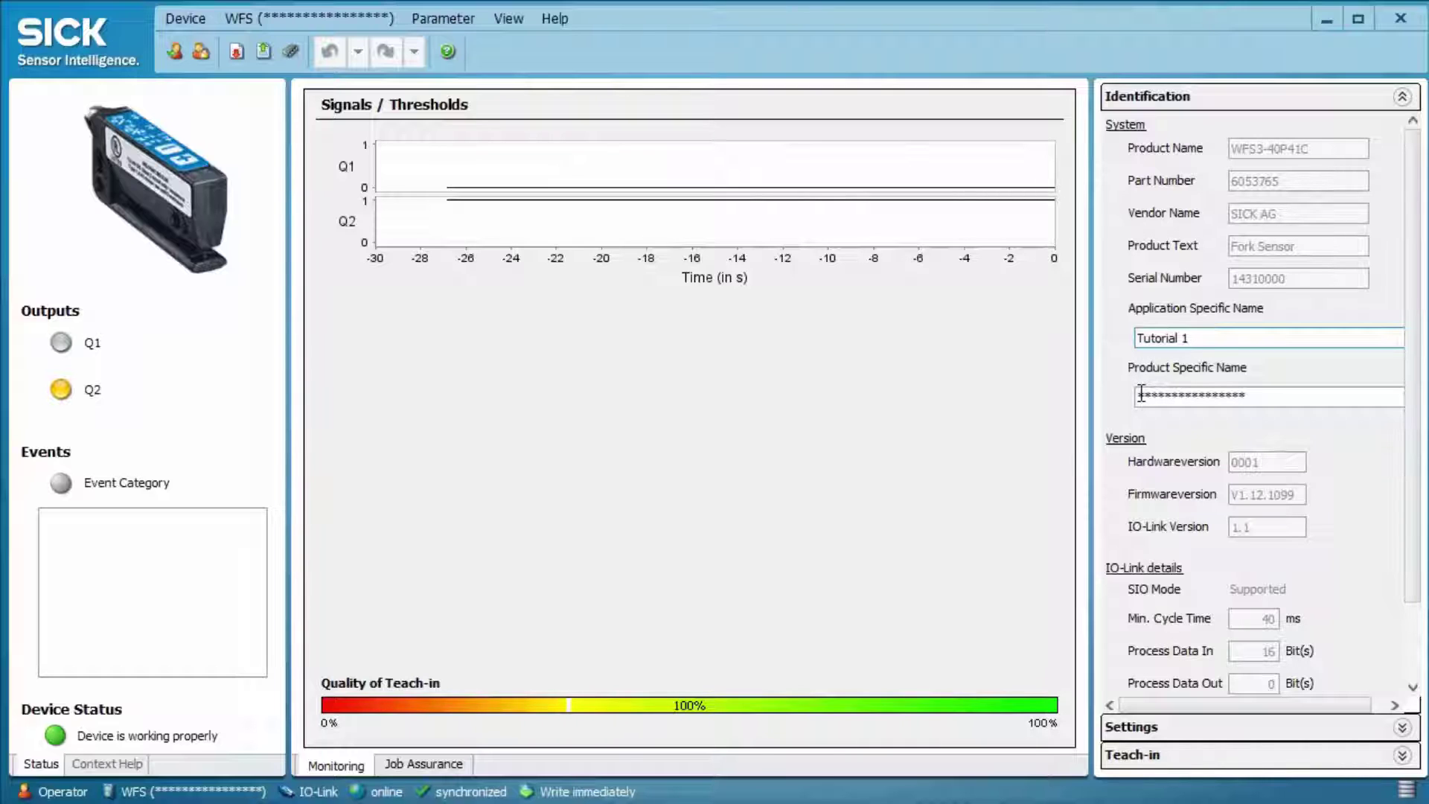
pyautogui.doubleClick(1141, 394)
pyautogui.write('WFS ')
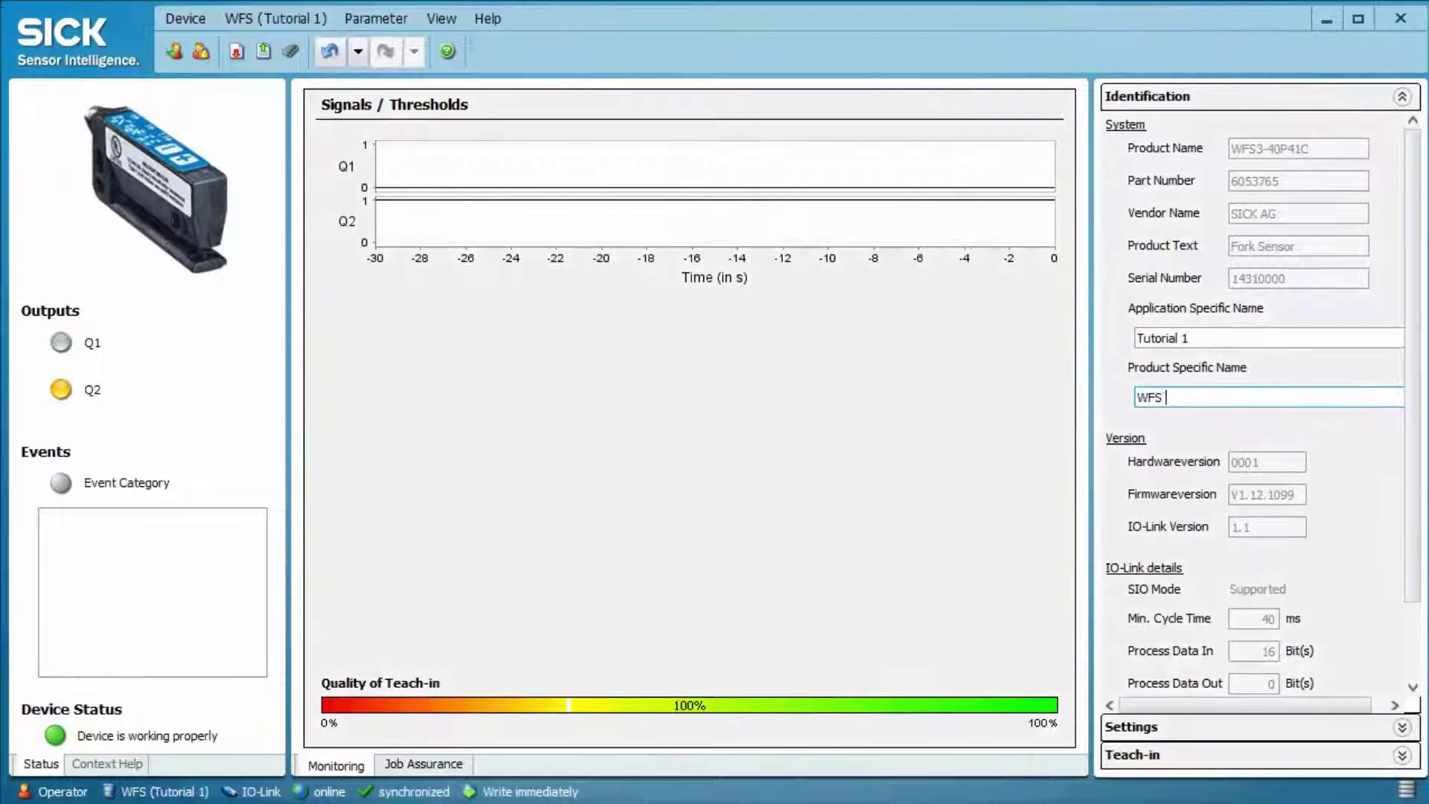
pyautogui.write('Tutorial')
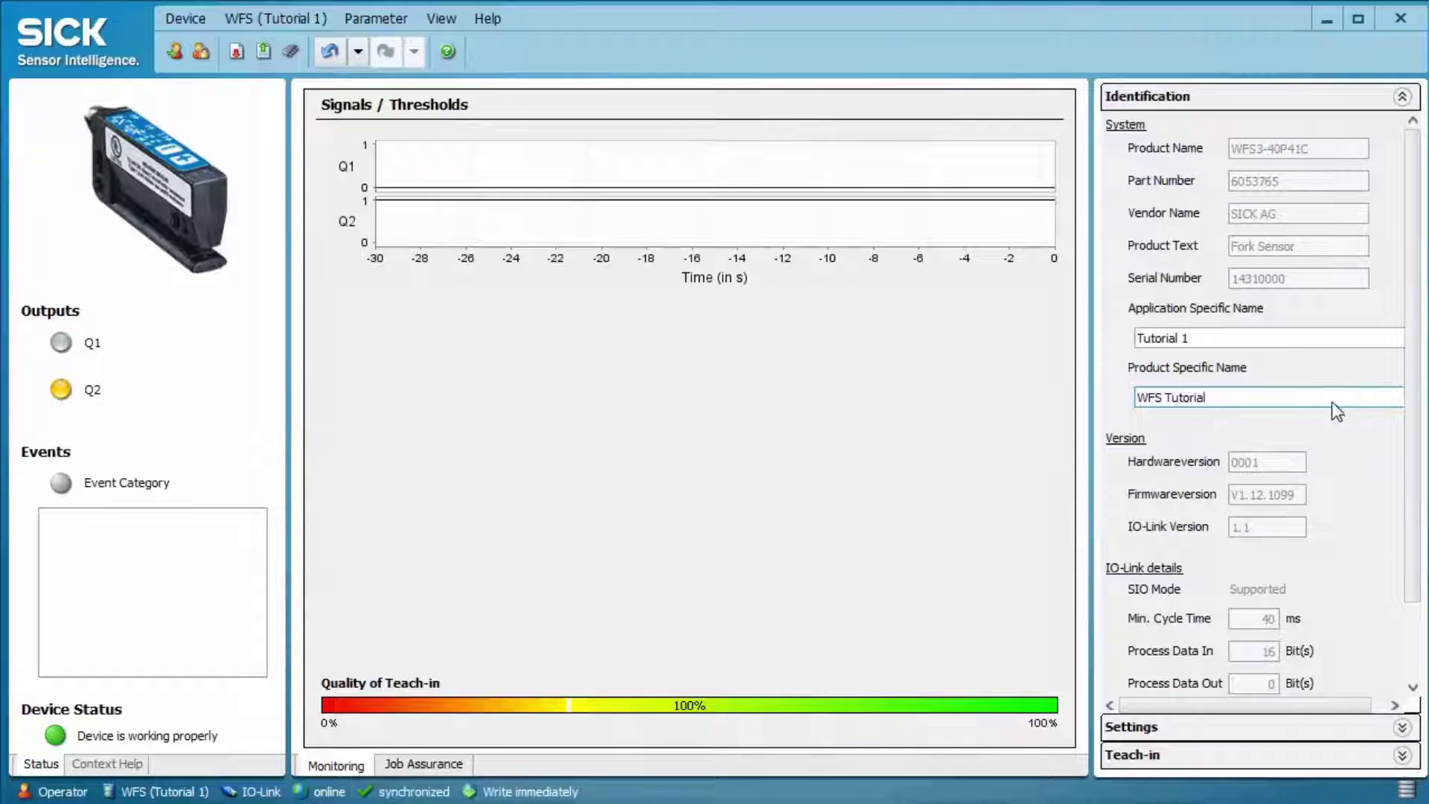
pyautogui.moveTo(1413, 316); pyautogui.dragTo(1418, 430)
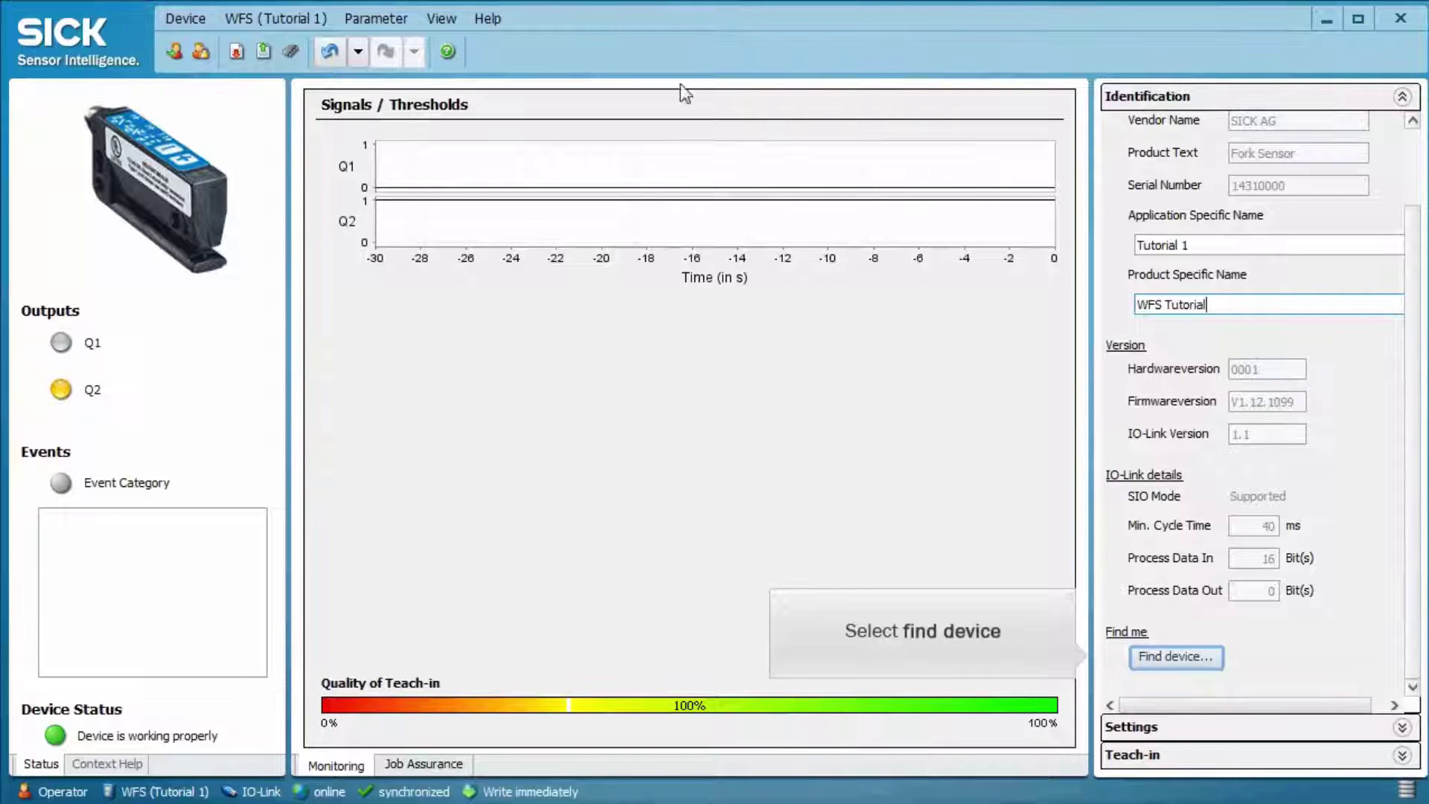
pyautogui.click(1159, 658)
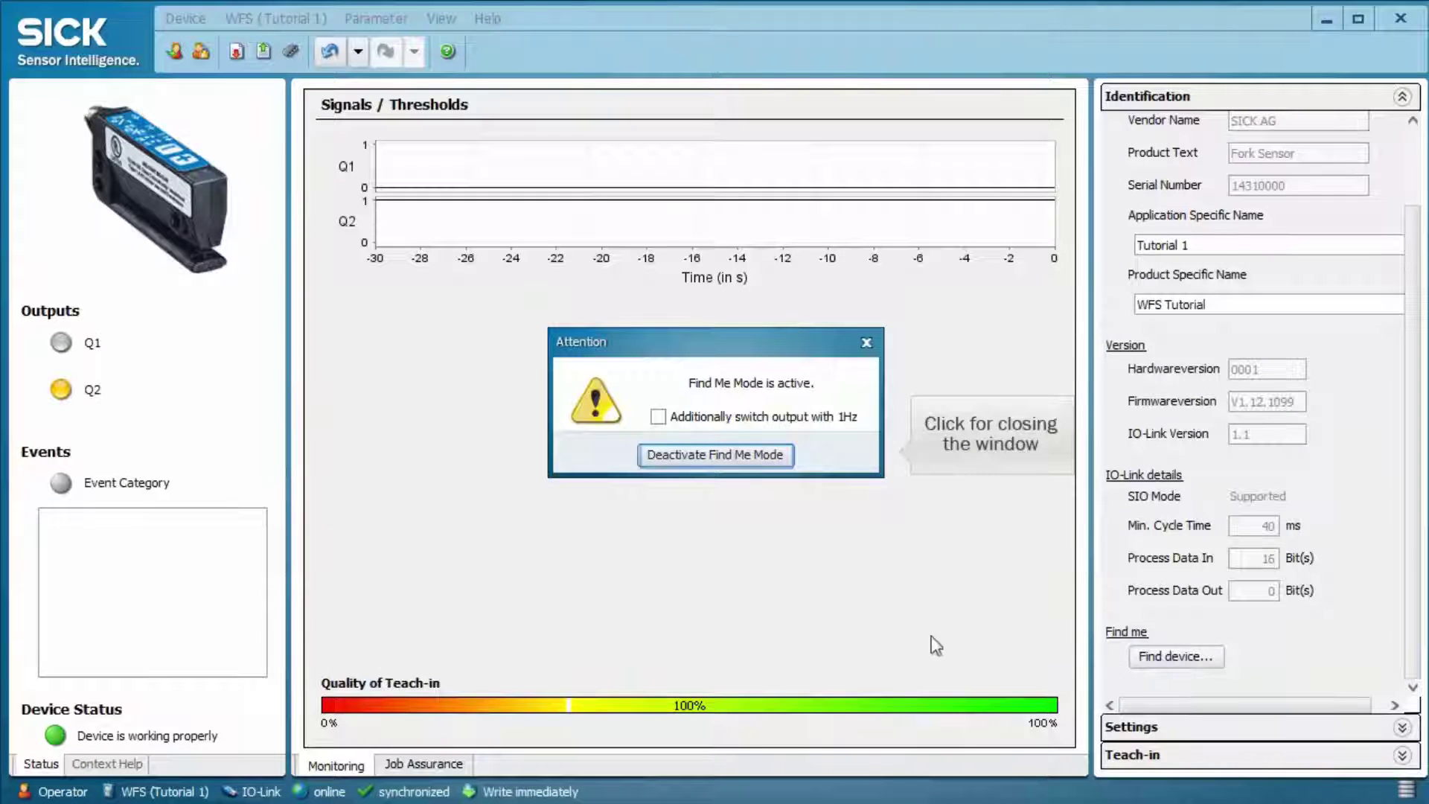
pyautogui.click(752, 458)
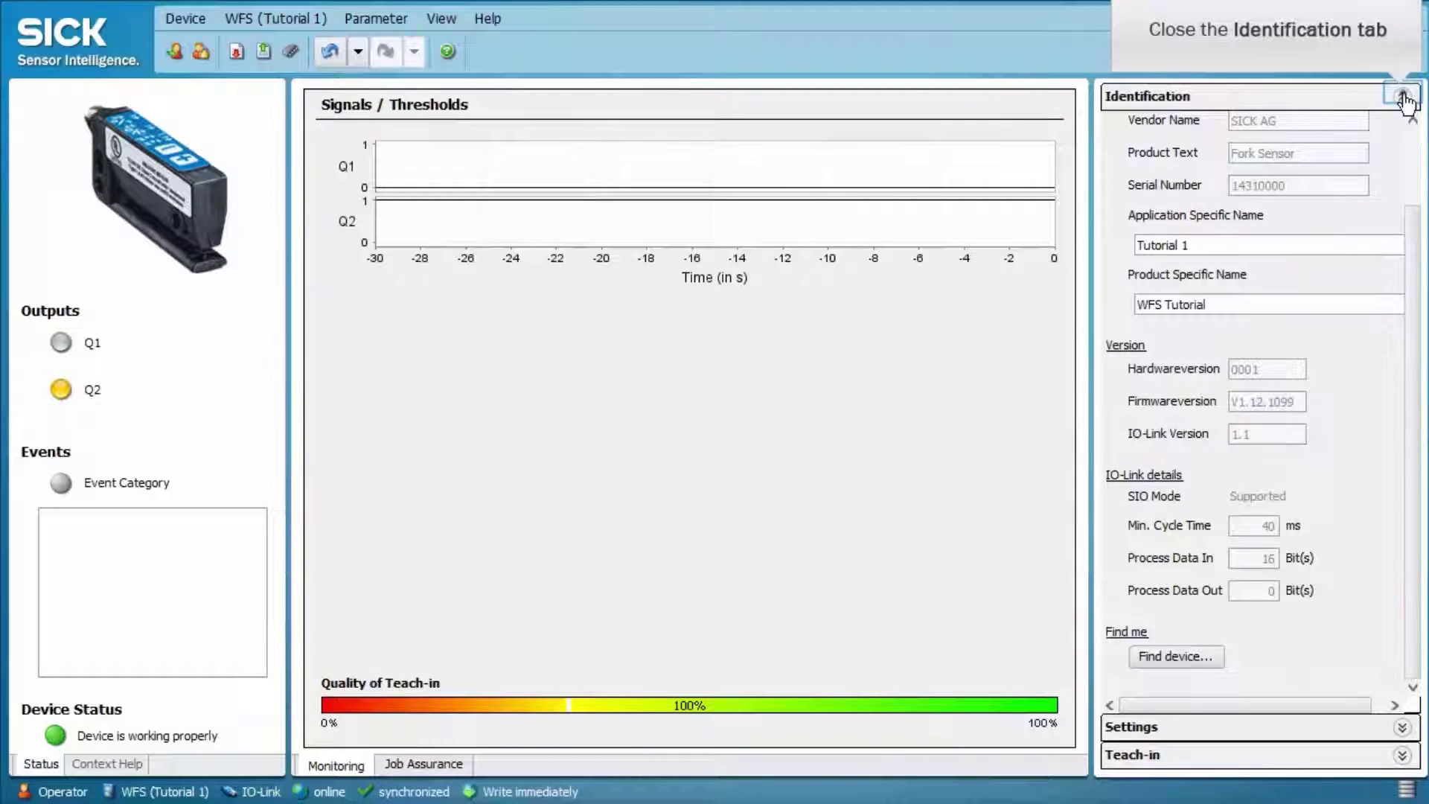
# - Fold away Identification and expand Settings > Device setting to reveal Pin 2, process data and Toff delay
pyautogui.click(1401, 96)
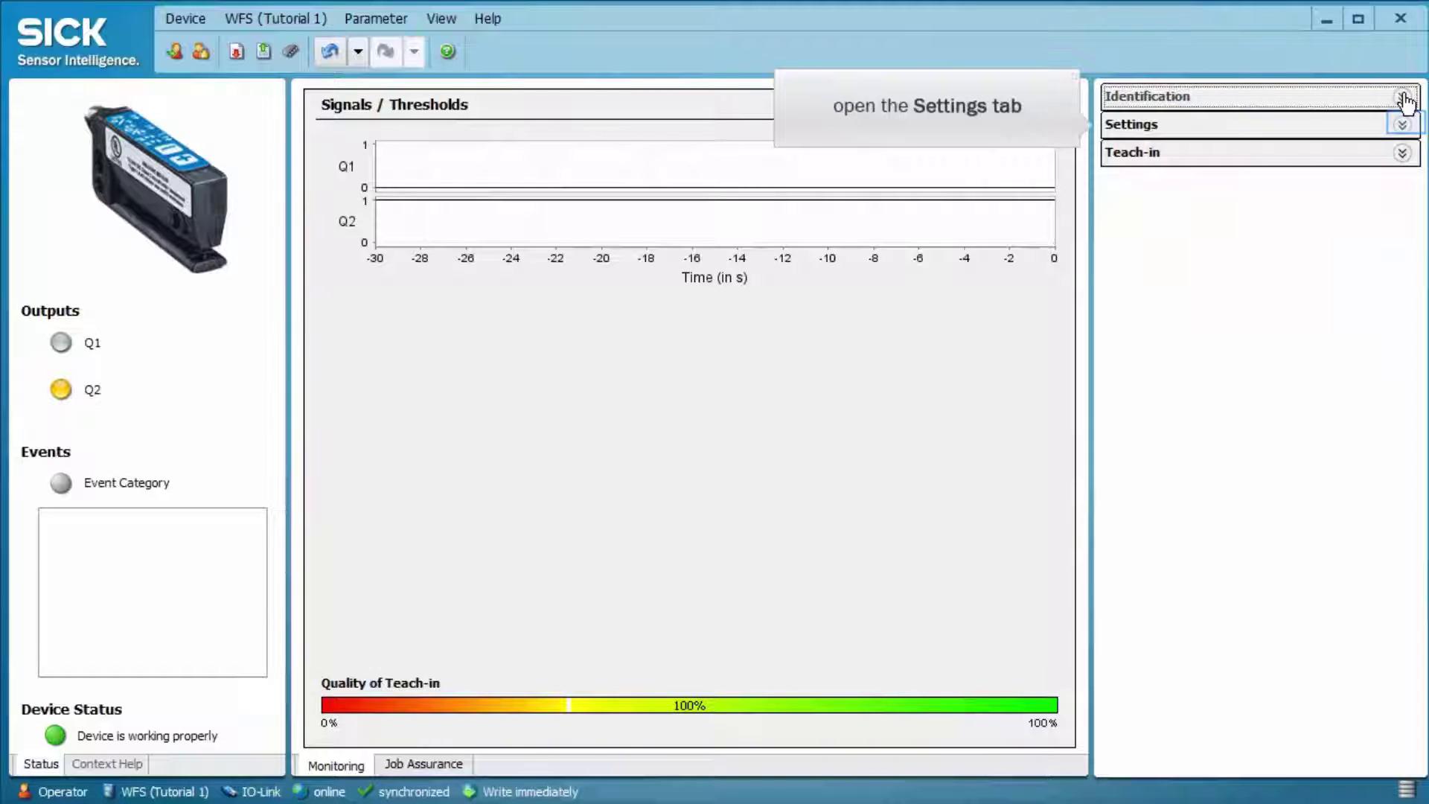
pyautogui.click(1403, 125)
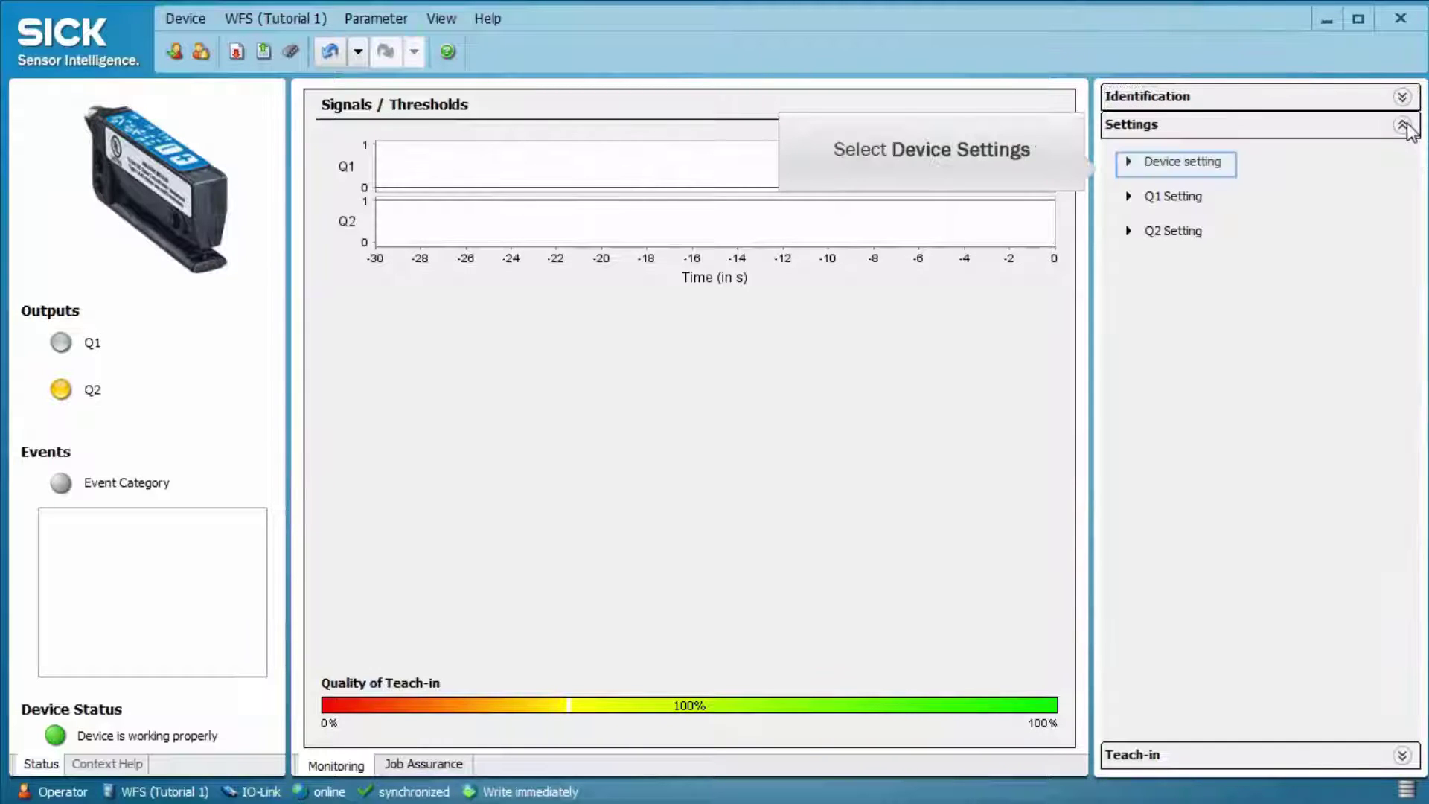
pyautogui.click(1127, 161)
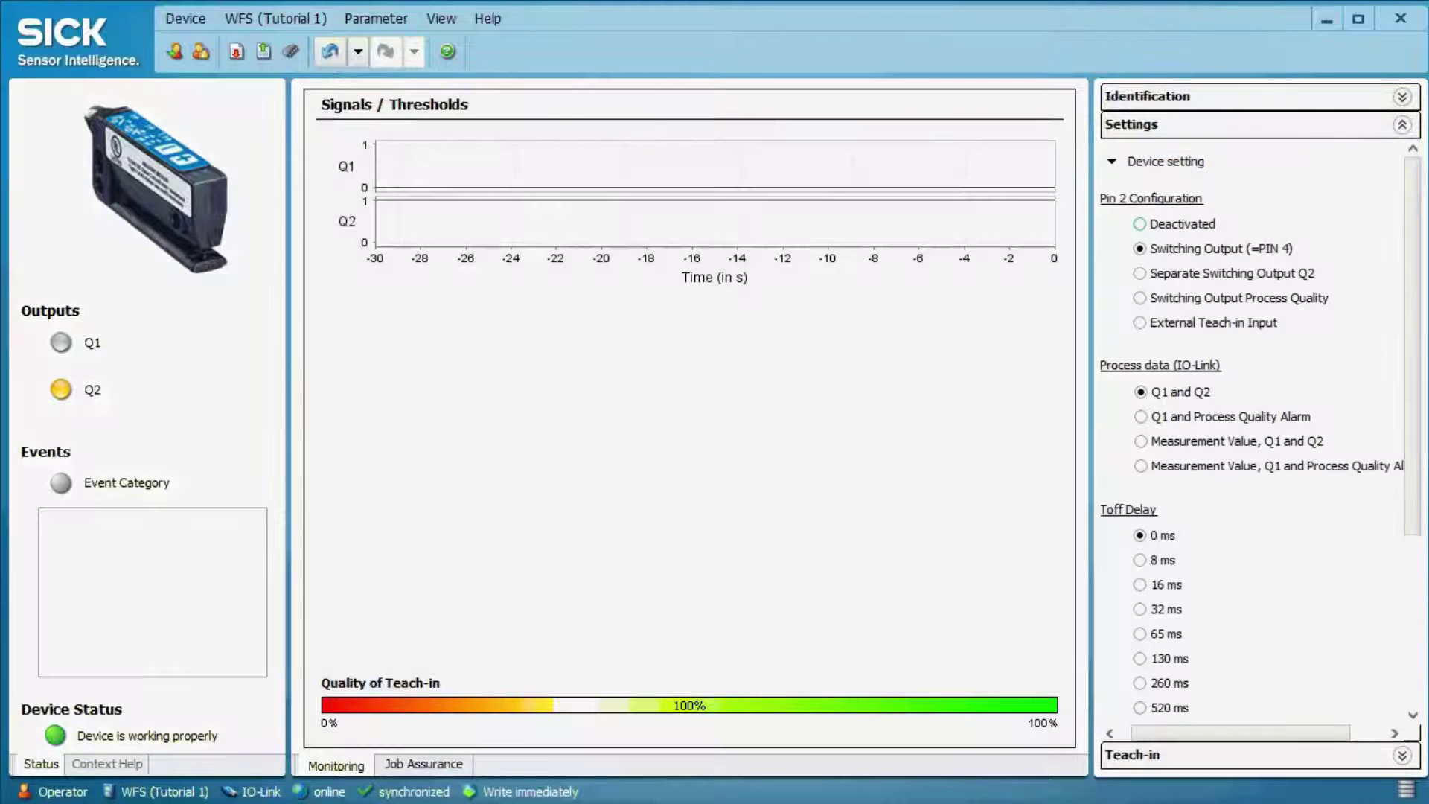
pyautogui.click(1140, 250)
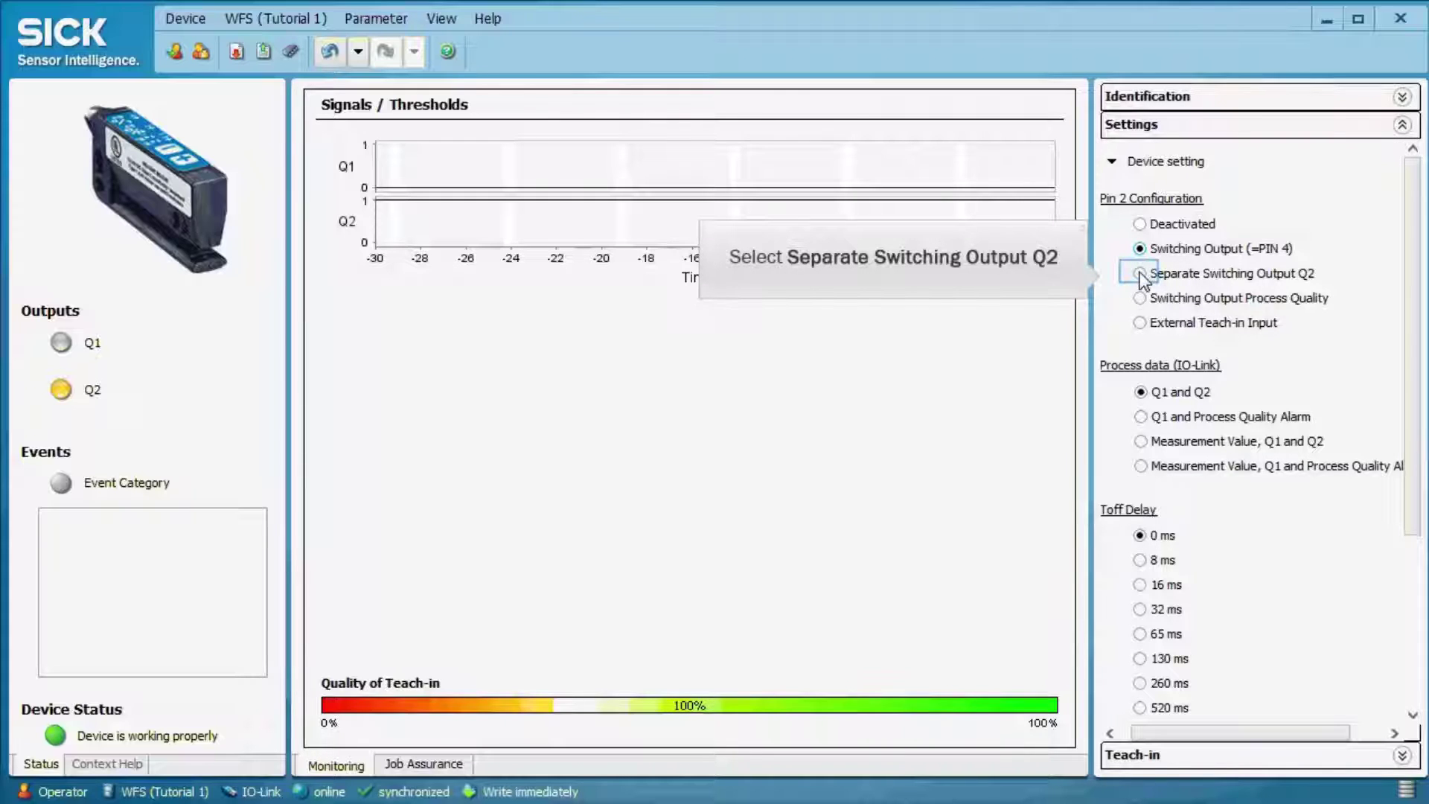
pyautogui.click(1140, 275)
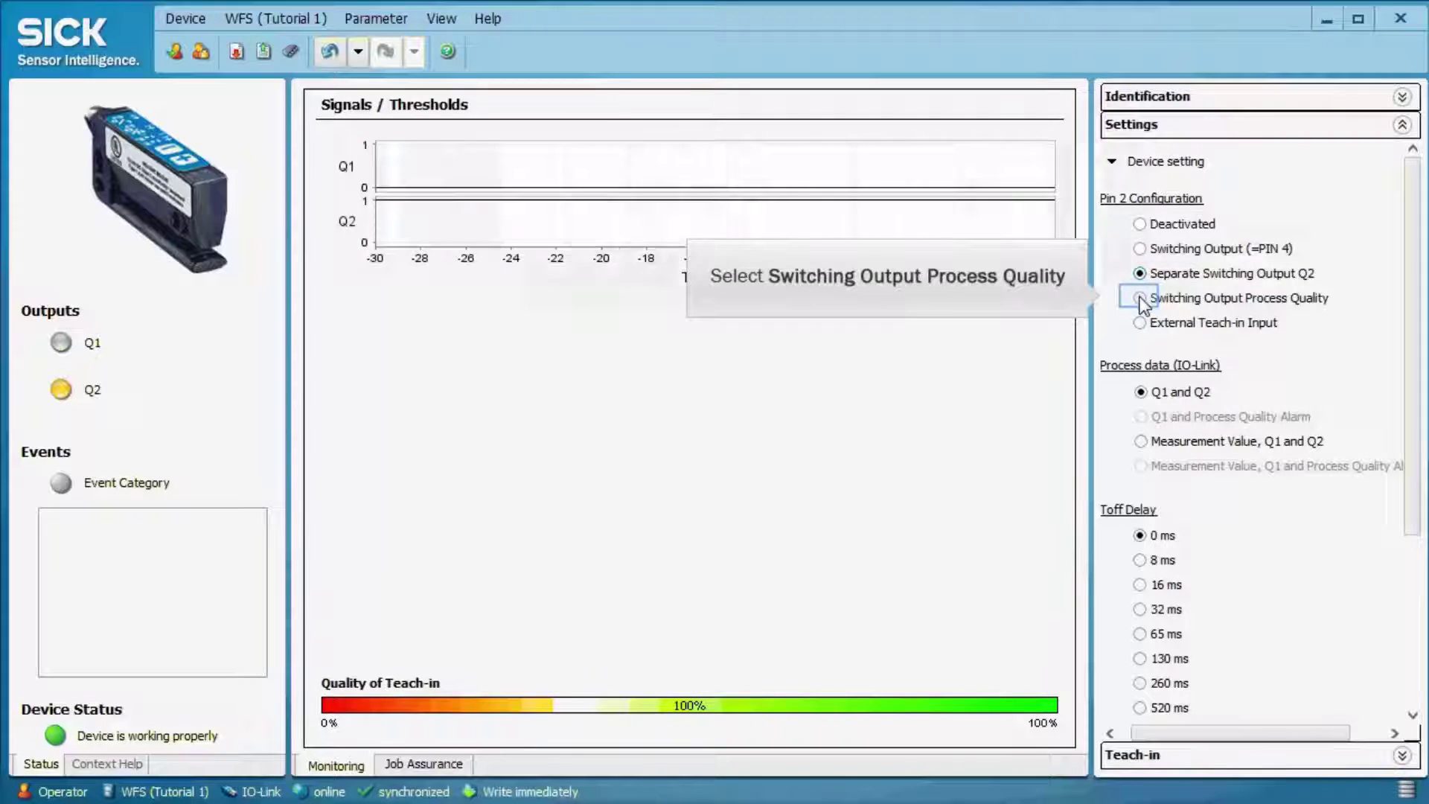
pyautogui.click(1140, 299)
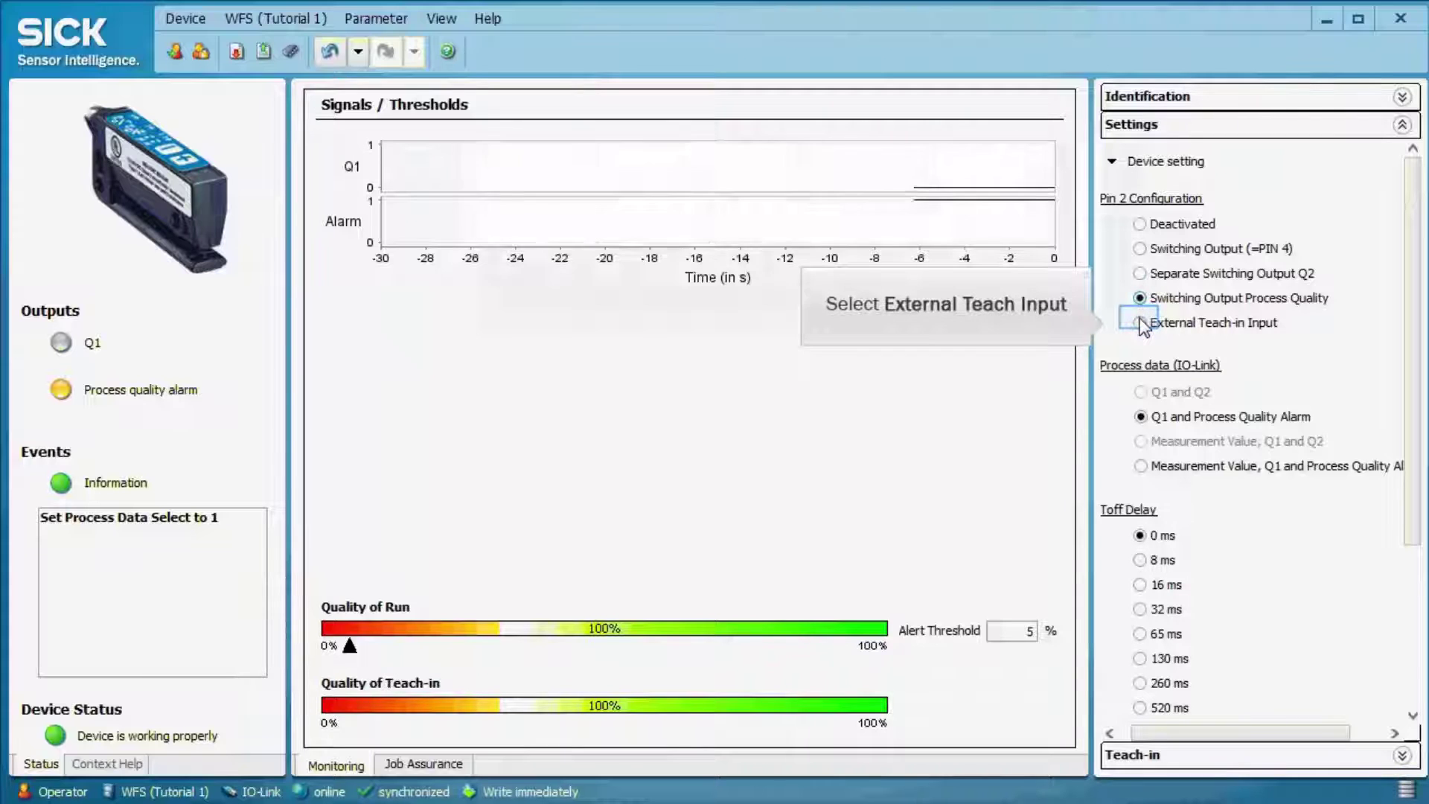
pyautogui.click(1141, 323)
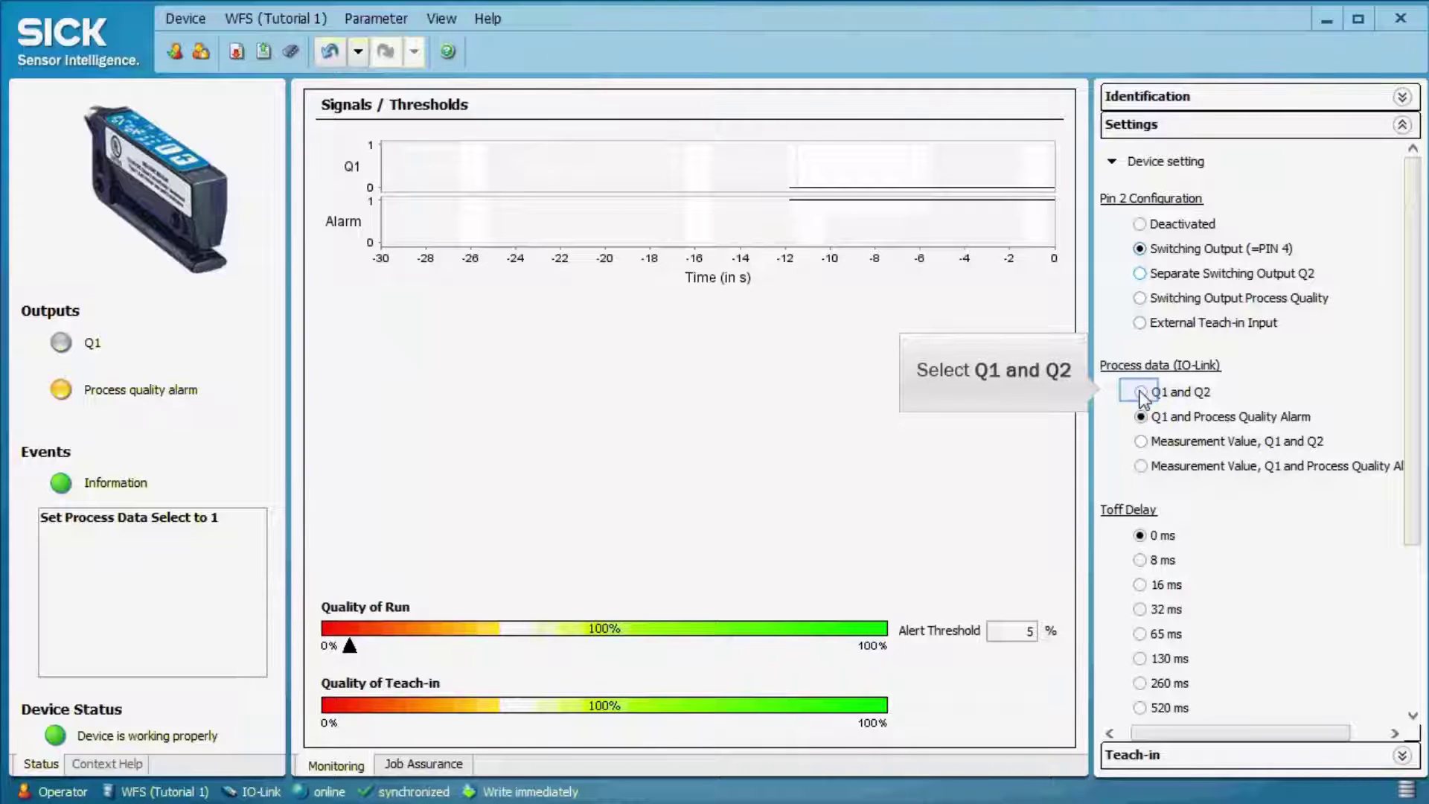
# - Try each IO-Link process data option, finishing on Measurement Value, Q1 and Process Quality Alarm
pyautogui.click(1141, 392)
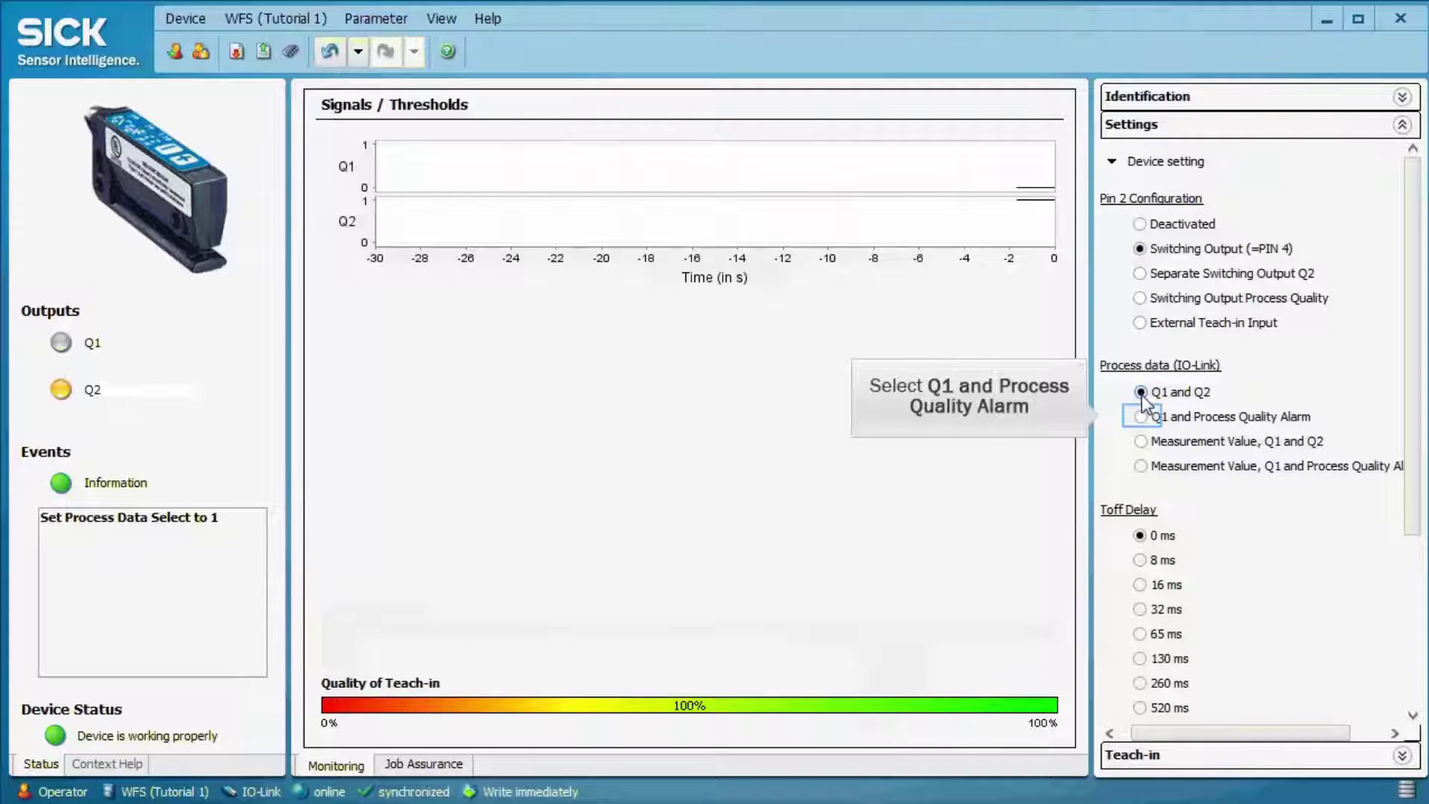
pyautogui.click(1142, 417)
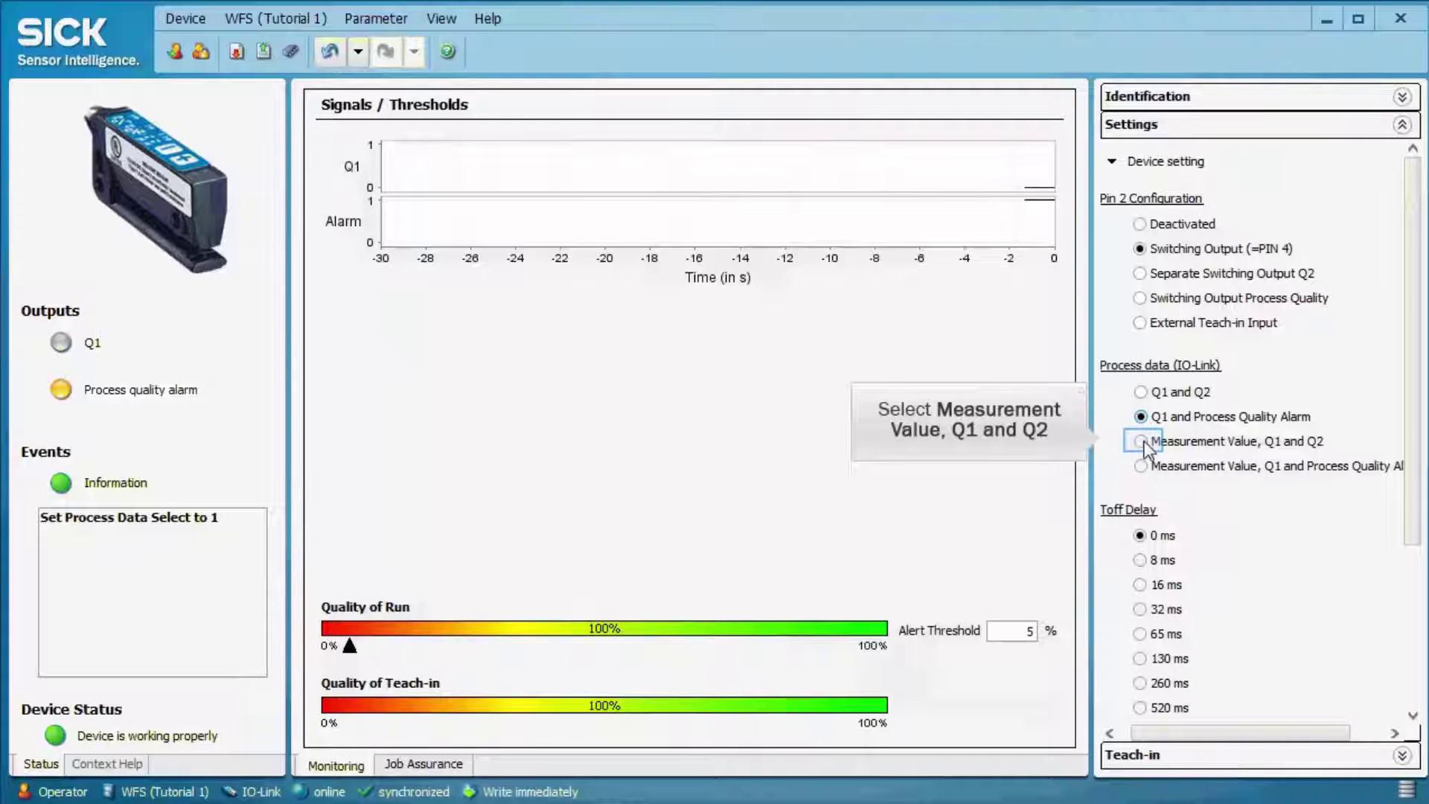
pyautogui.click(1140, 442)
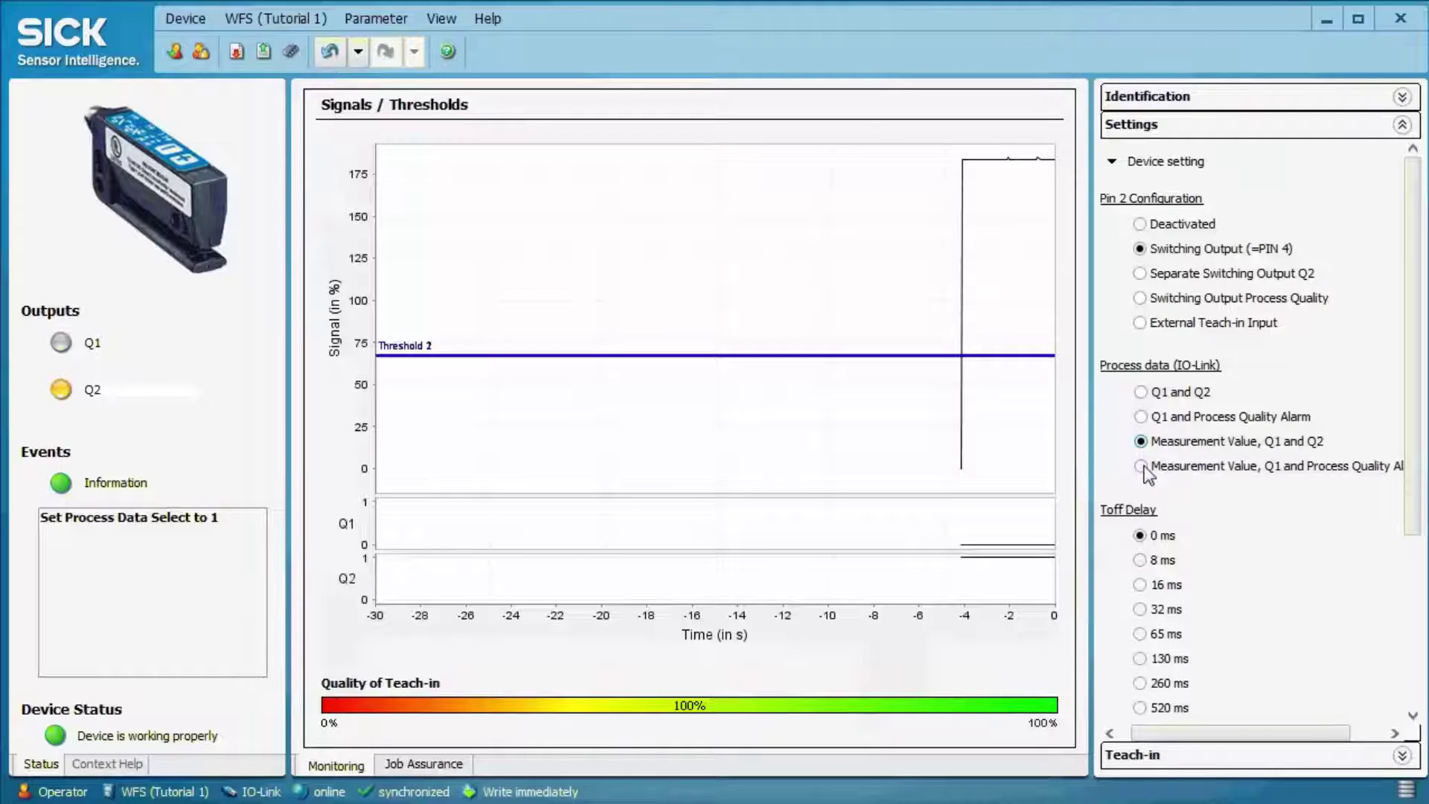
pyautogui.click(1140, 466)
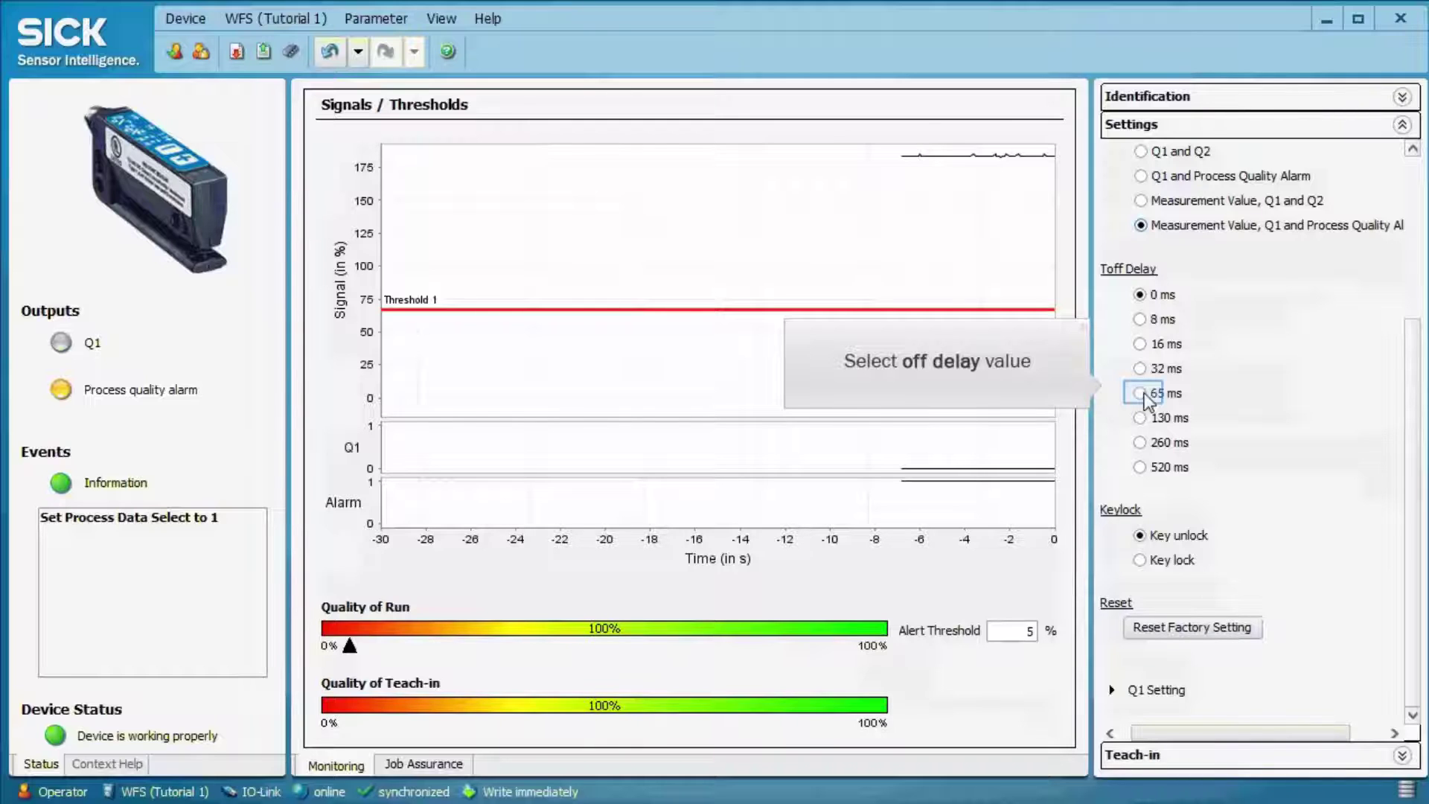
# - Set Toff Delay to 65 ms and Key lock, then reset the sensor to factory settings
pyautogui.click(1141, 395)
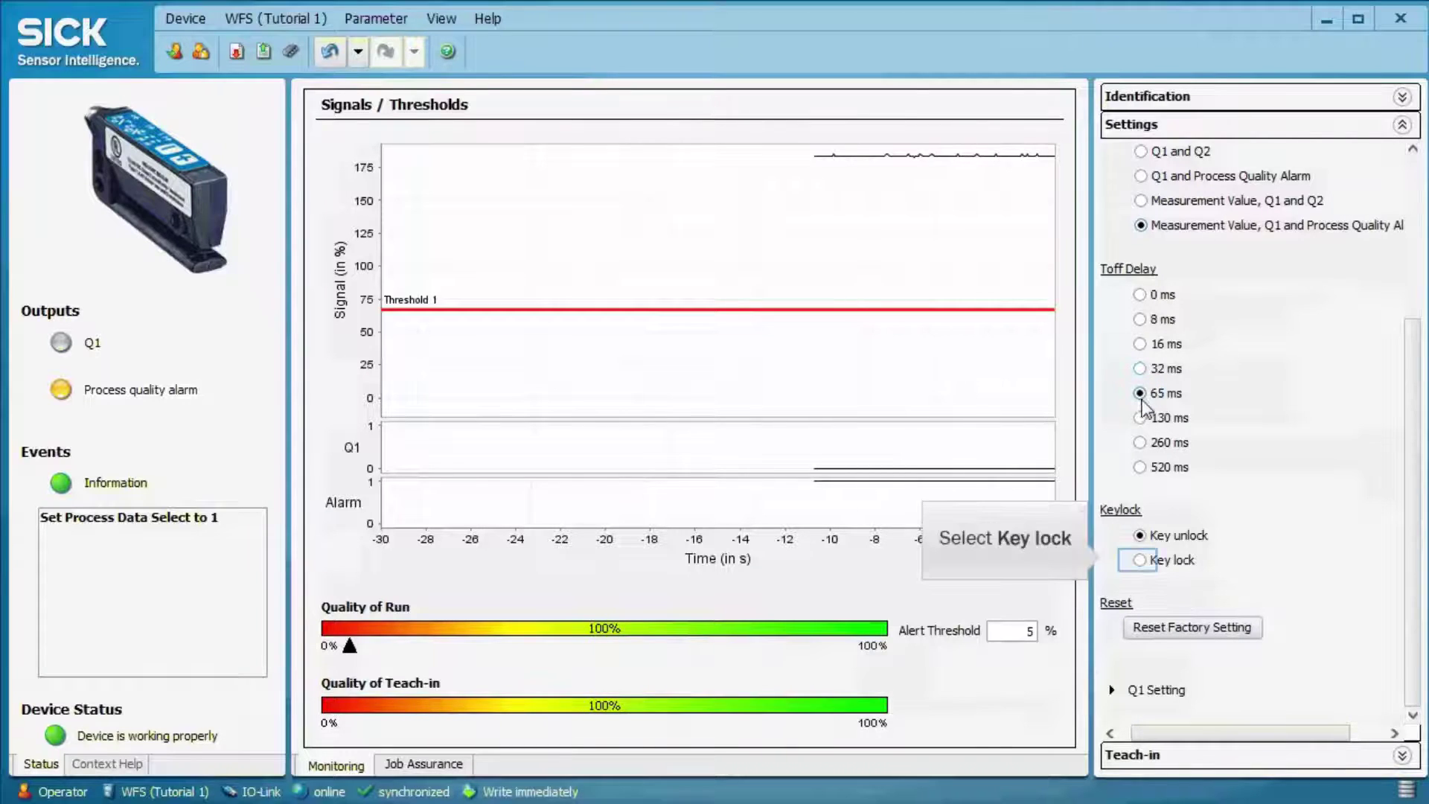
pyautogui.click(1139, 562)
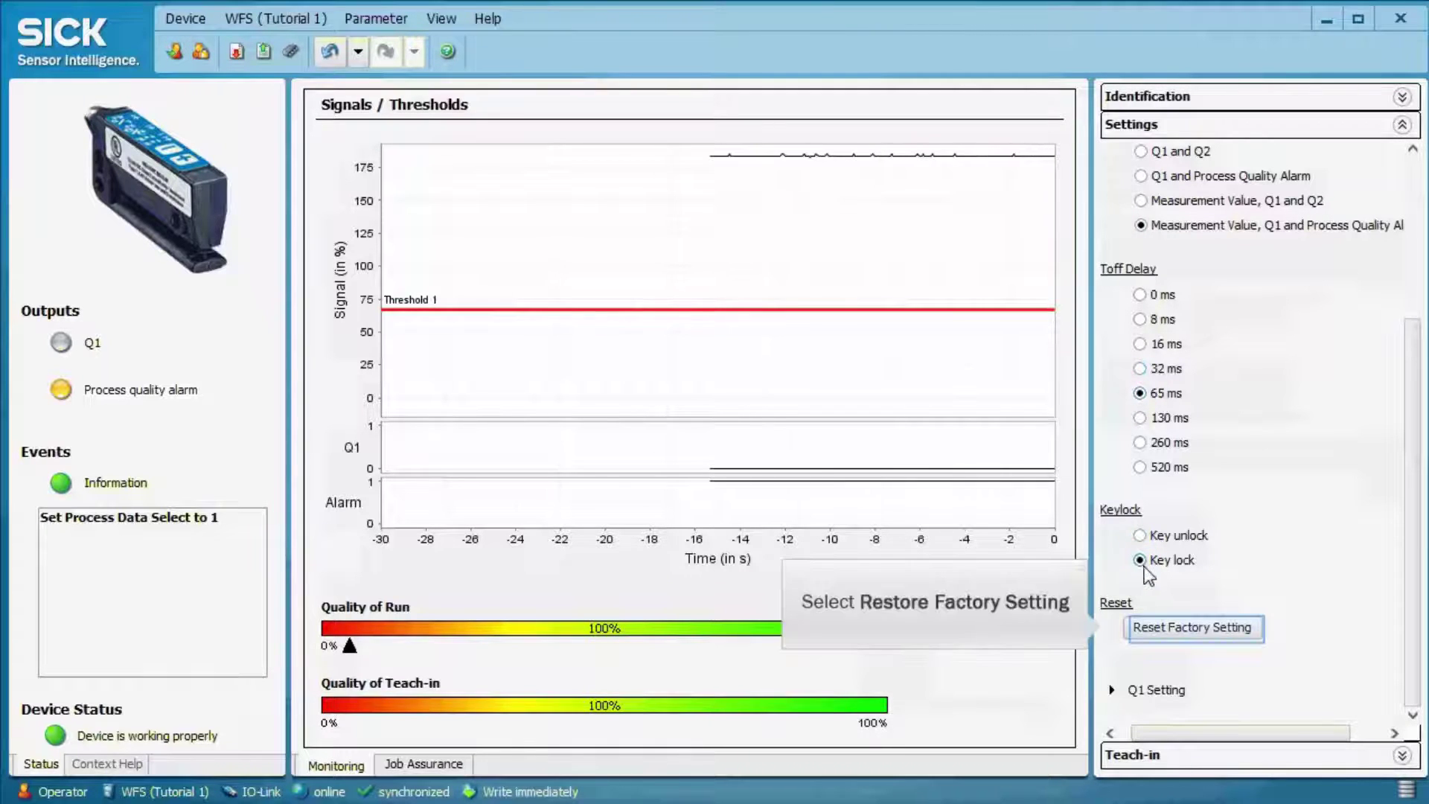
pyautogui.click(1150, 625)
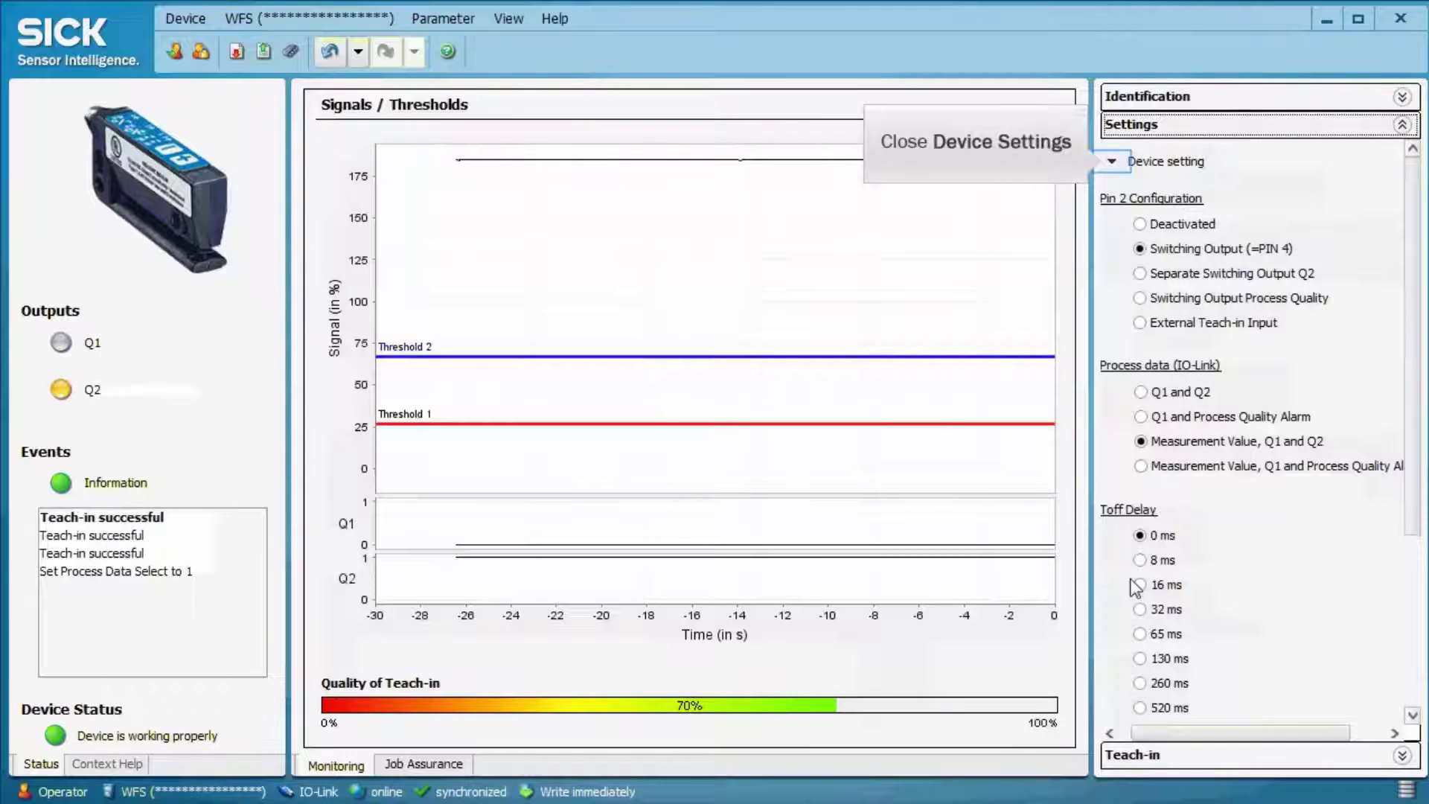
# - Show the Q1 and Q2 settings and change the Q1 relative threshold level from 50 to 80%
pyautogui.click(1110, 161)
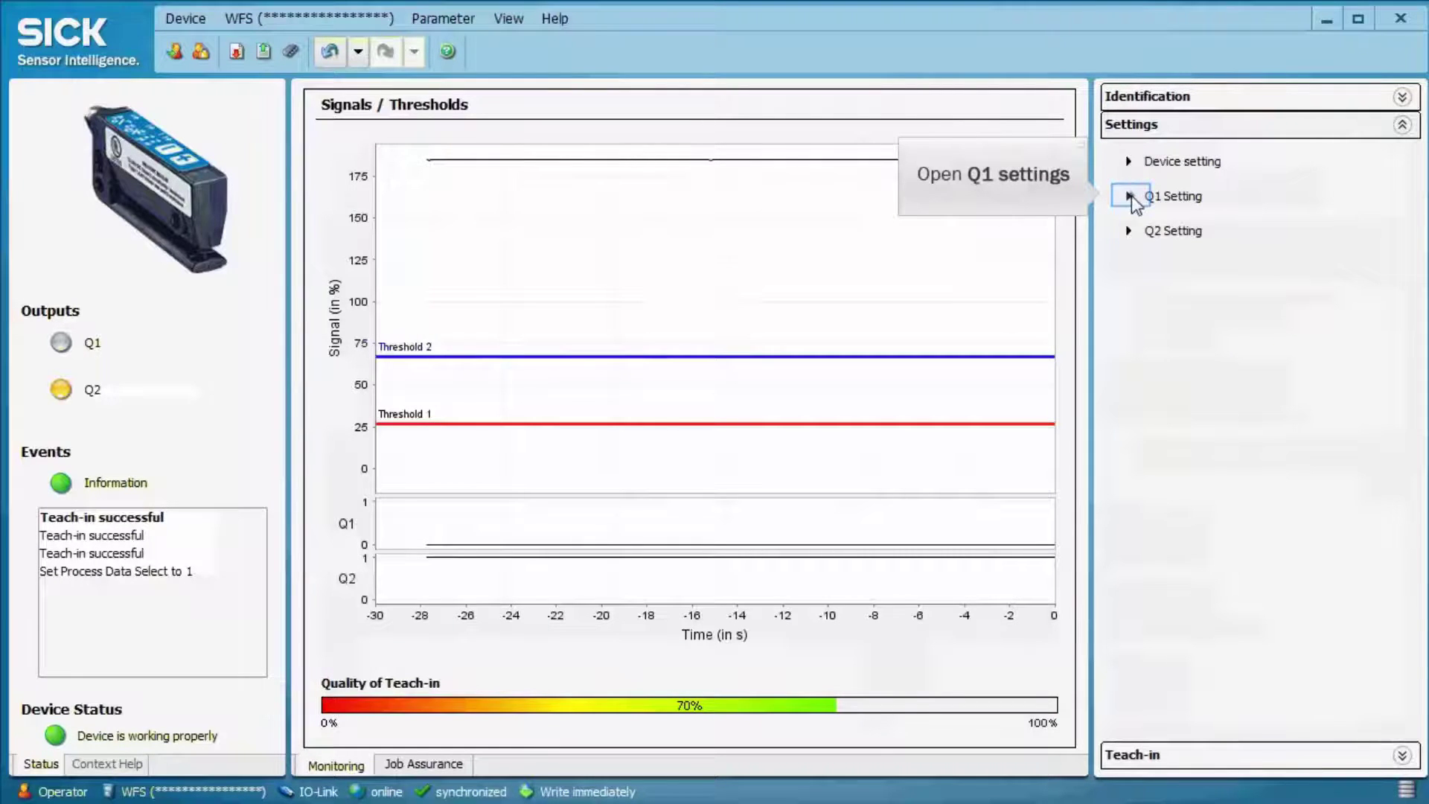
pyautogui.click(1129, 197)
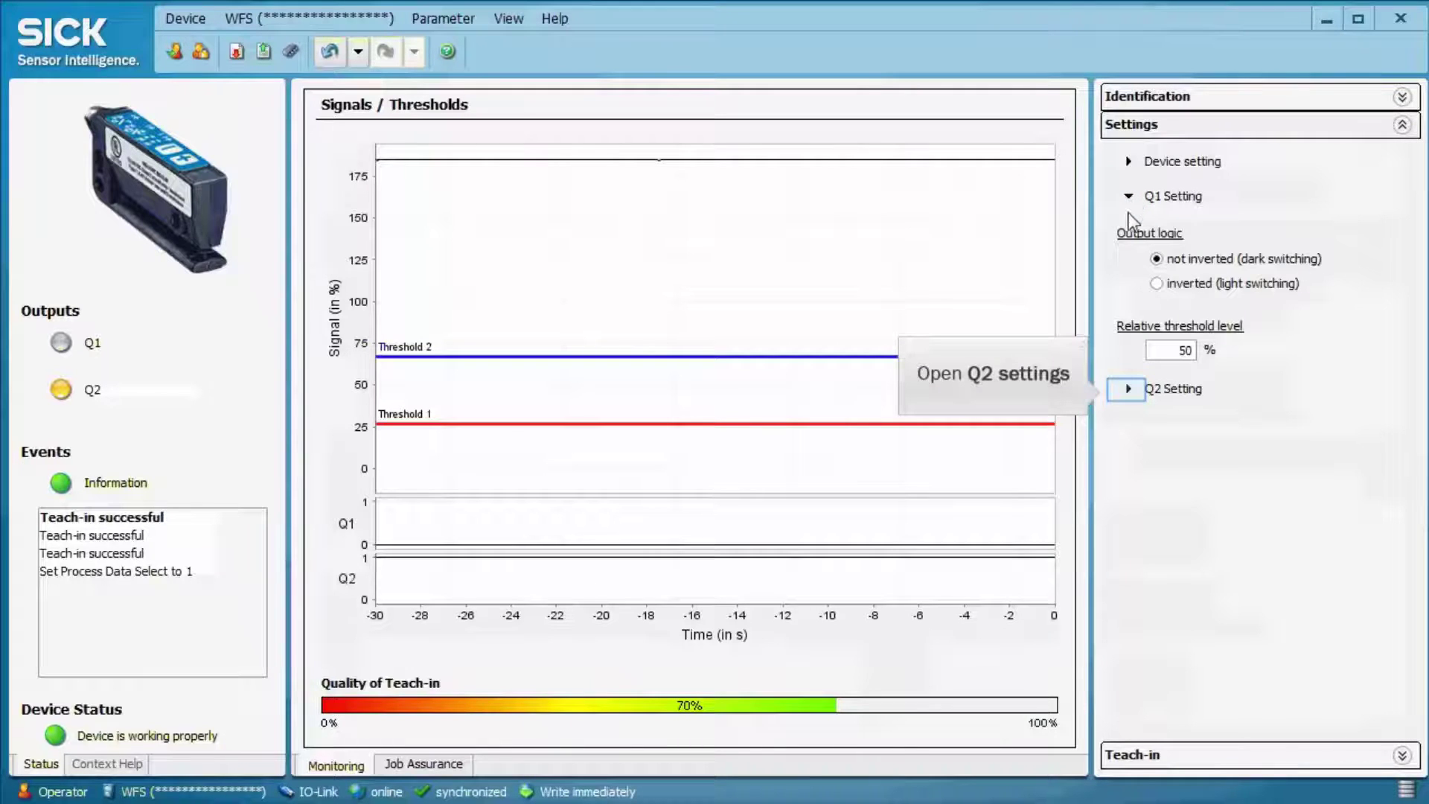
pyautogui.click(1127, 388)
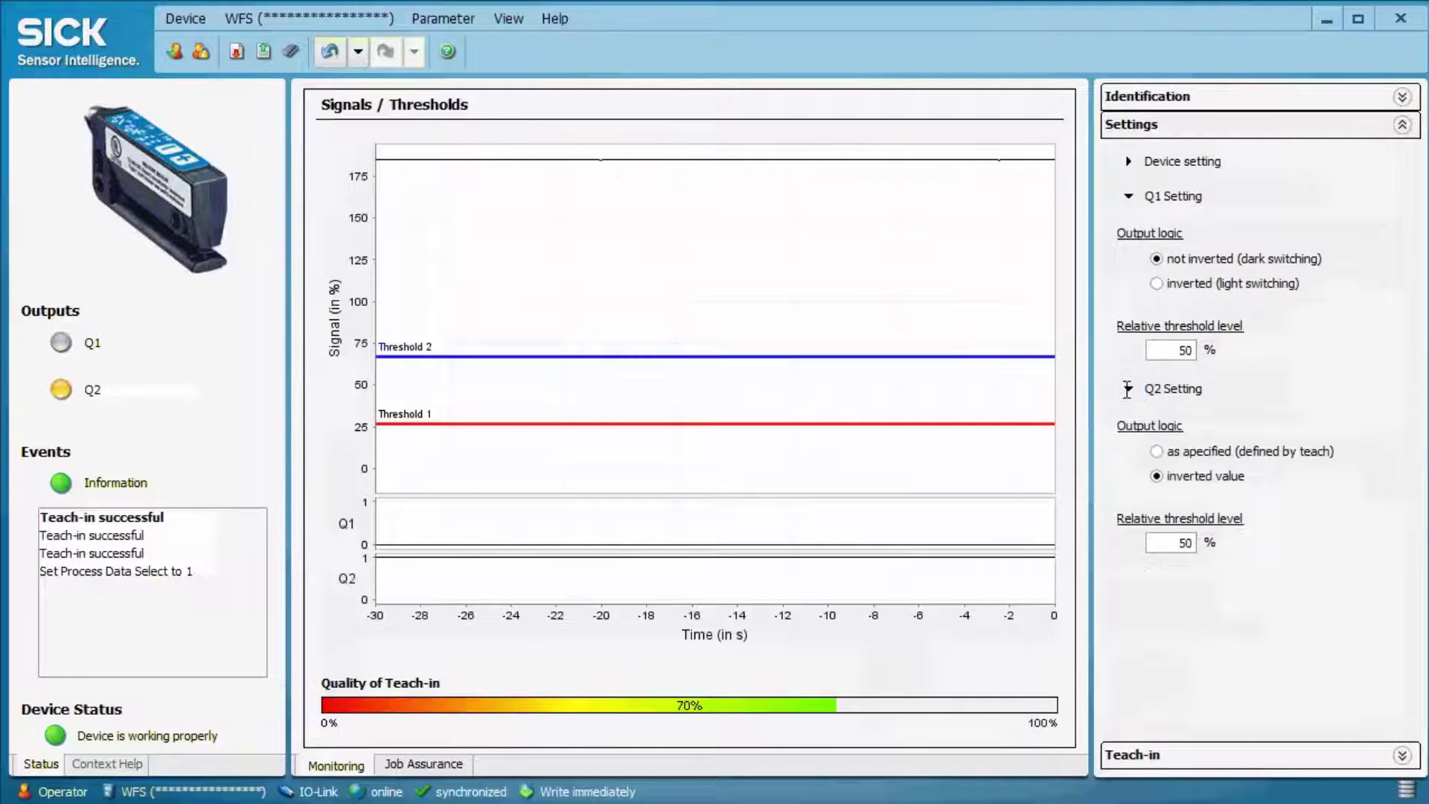
pyautogui.doubleClick(1163, 350)
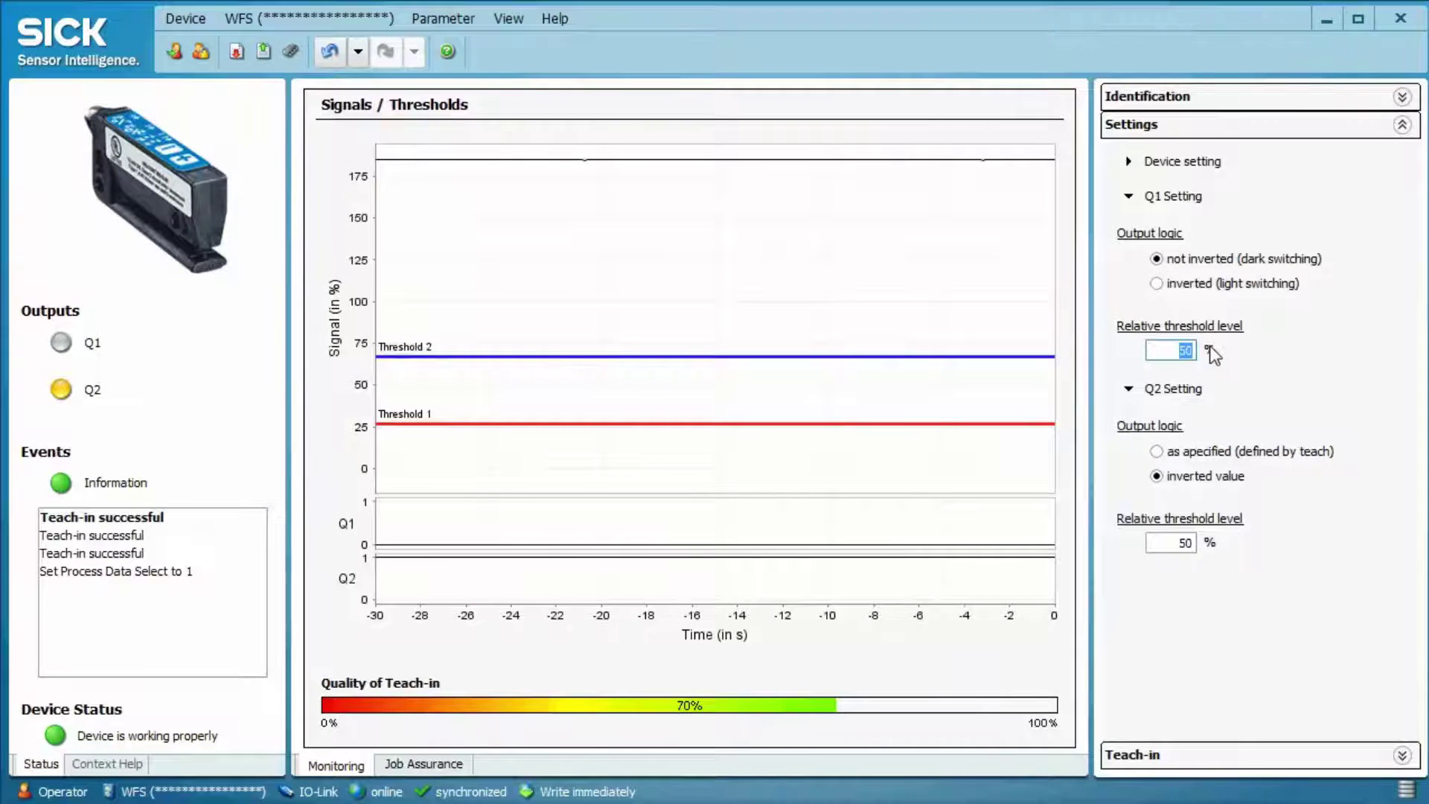
pyautogui.write('80')
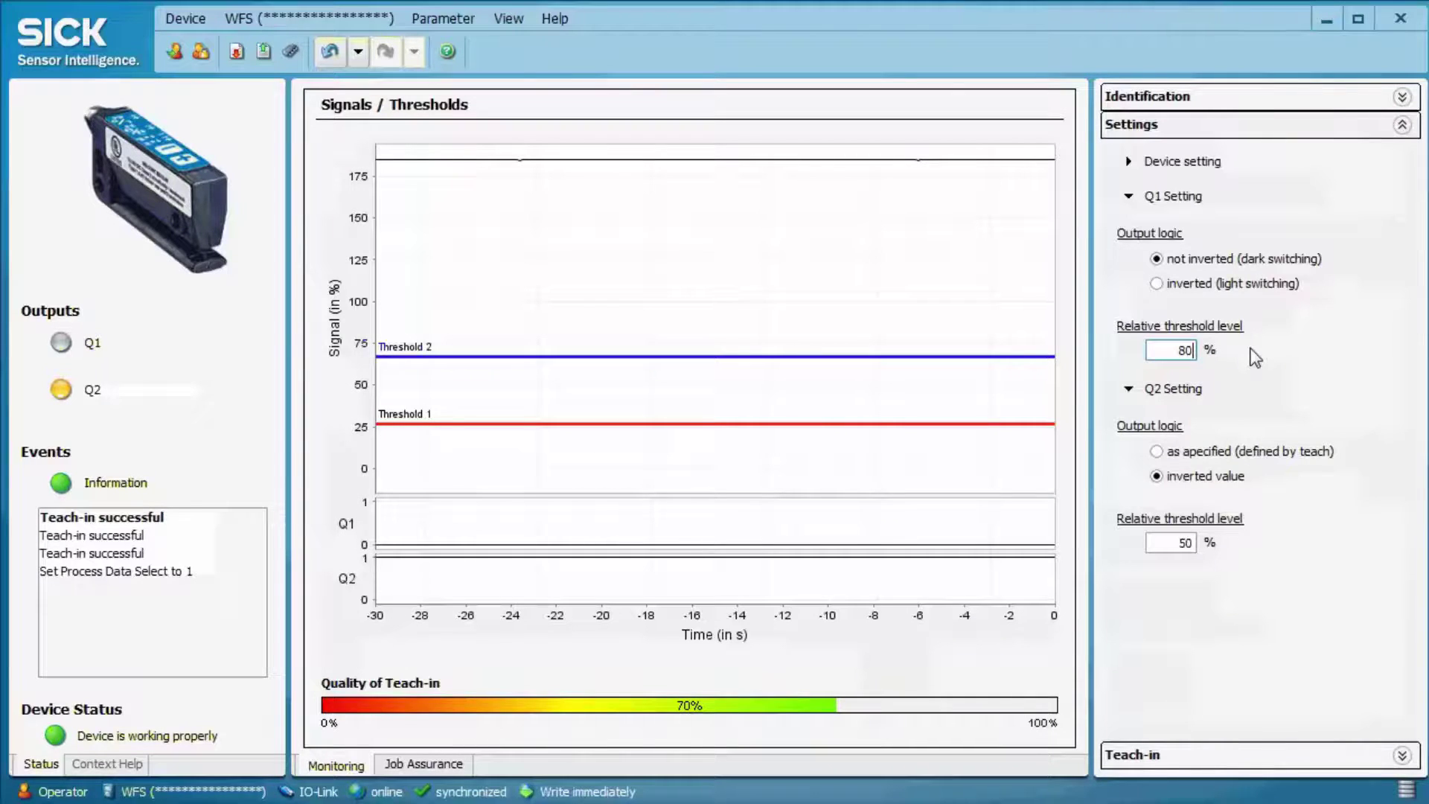
pyautogui.press('Return')
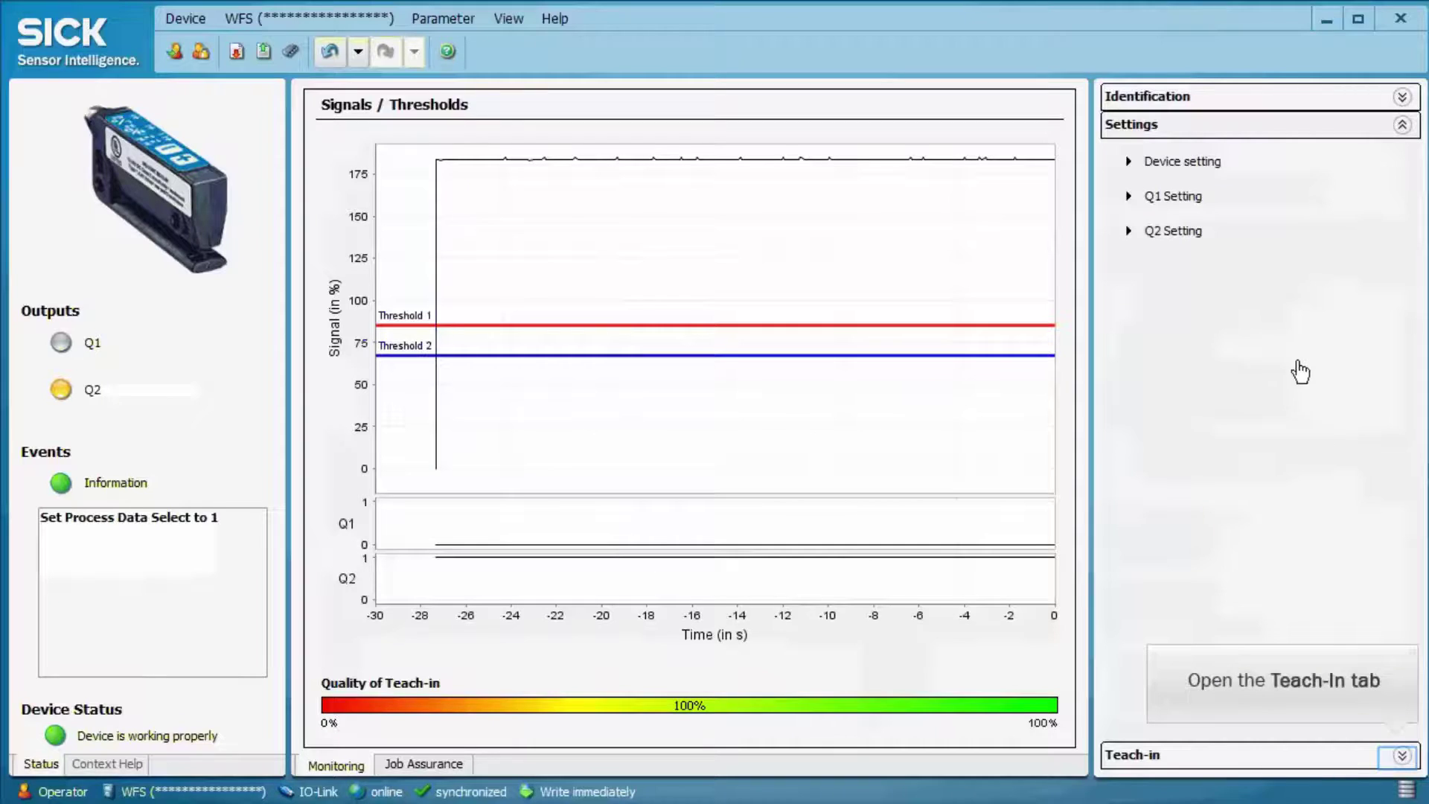
# - Run a dynamic teach-in for output Q1 with material moving through the fork
pyautogui.click(1401, 756)
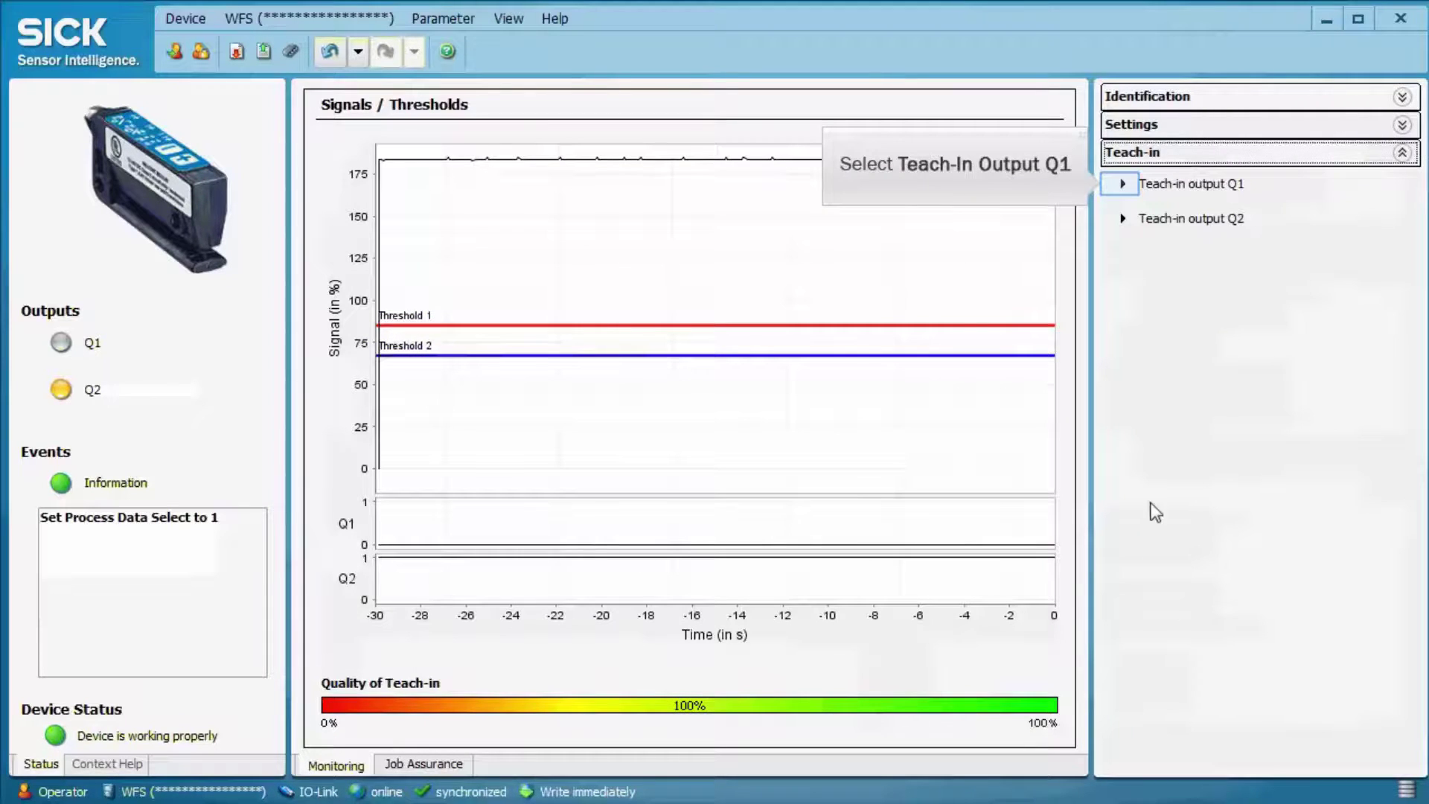
pyautogui.click(1122, 184)
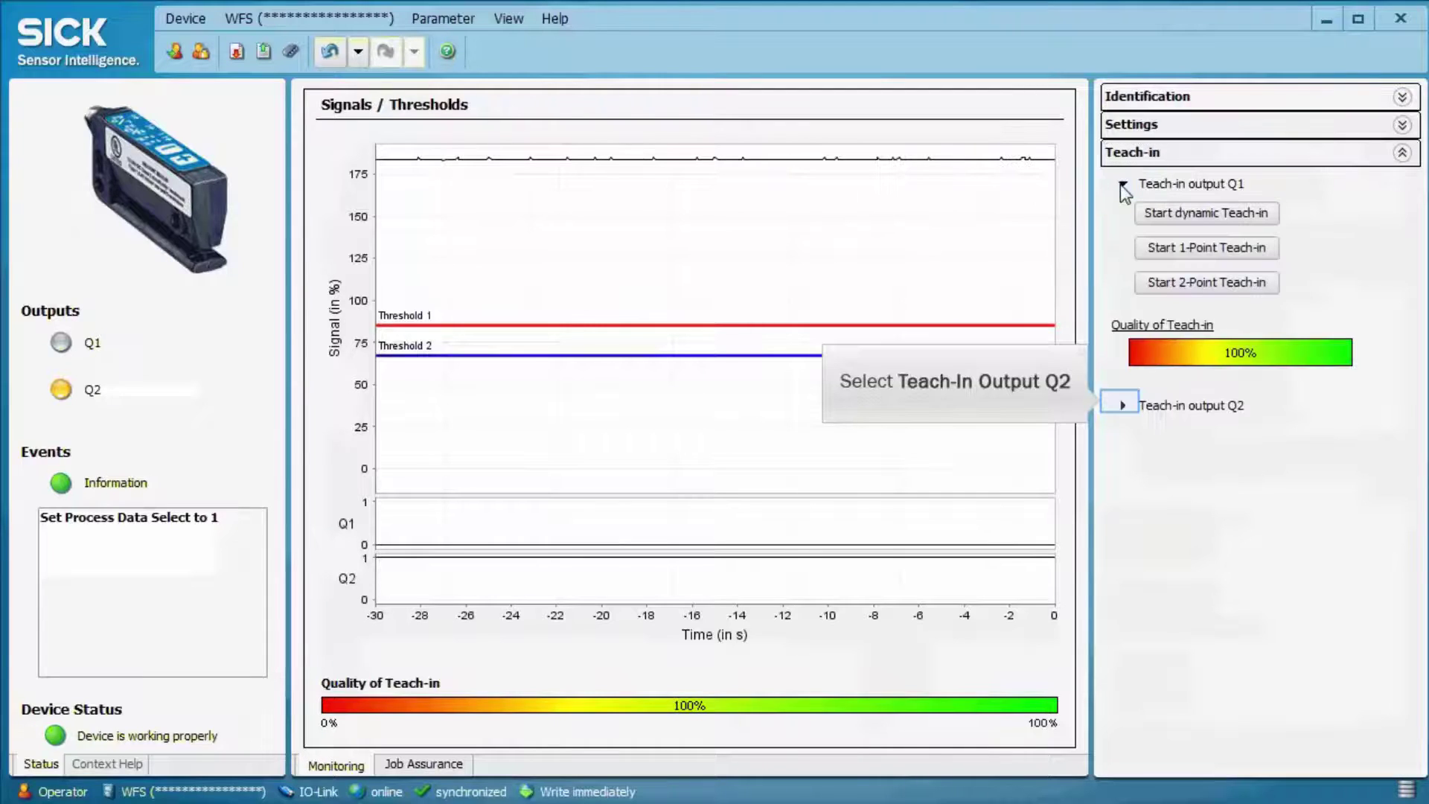
pyautogui.click(1122, 408)
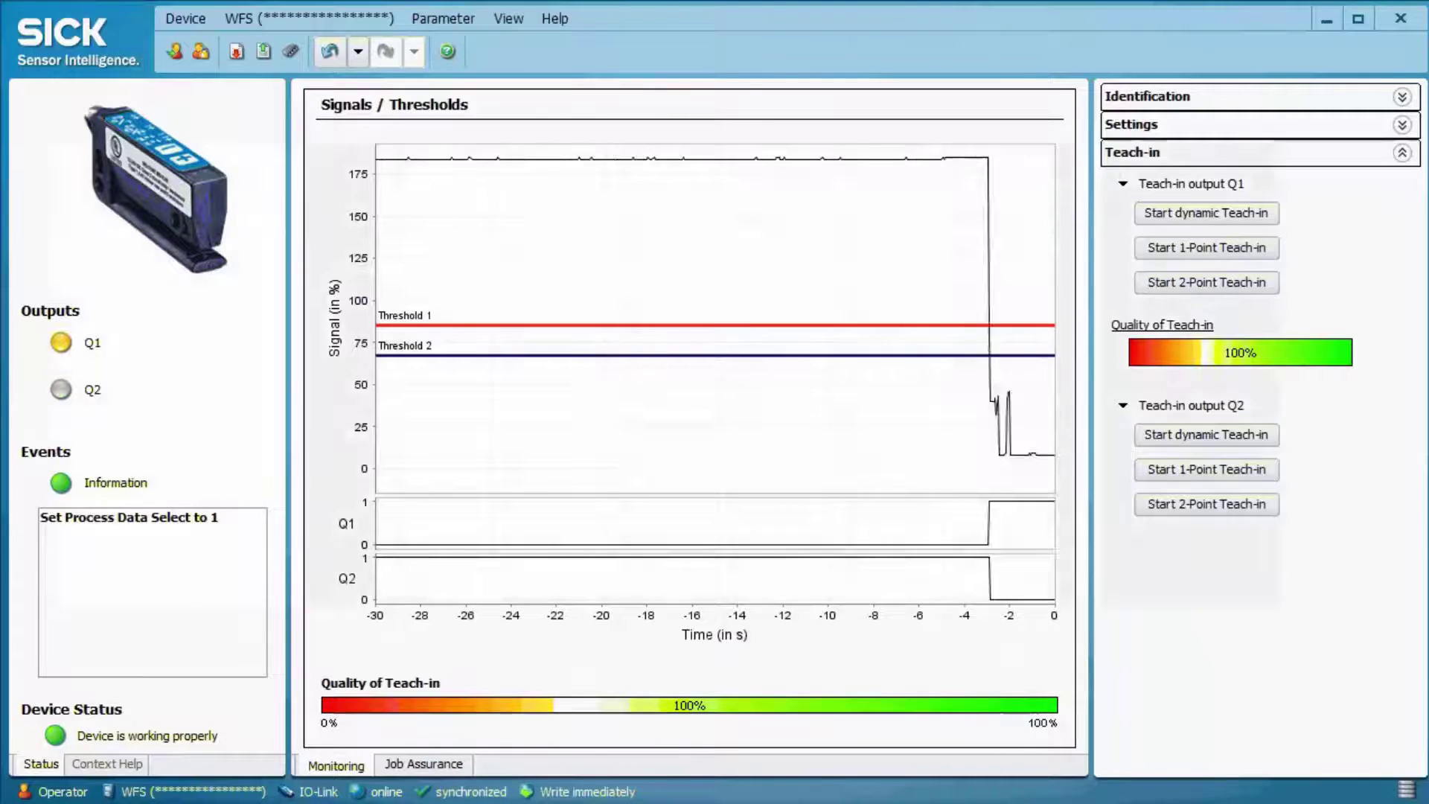
pyautogui.click(1176, 212)
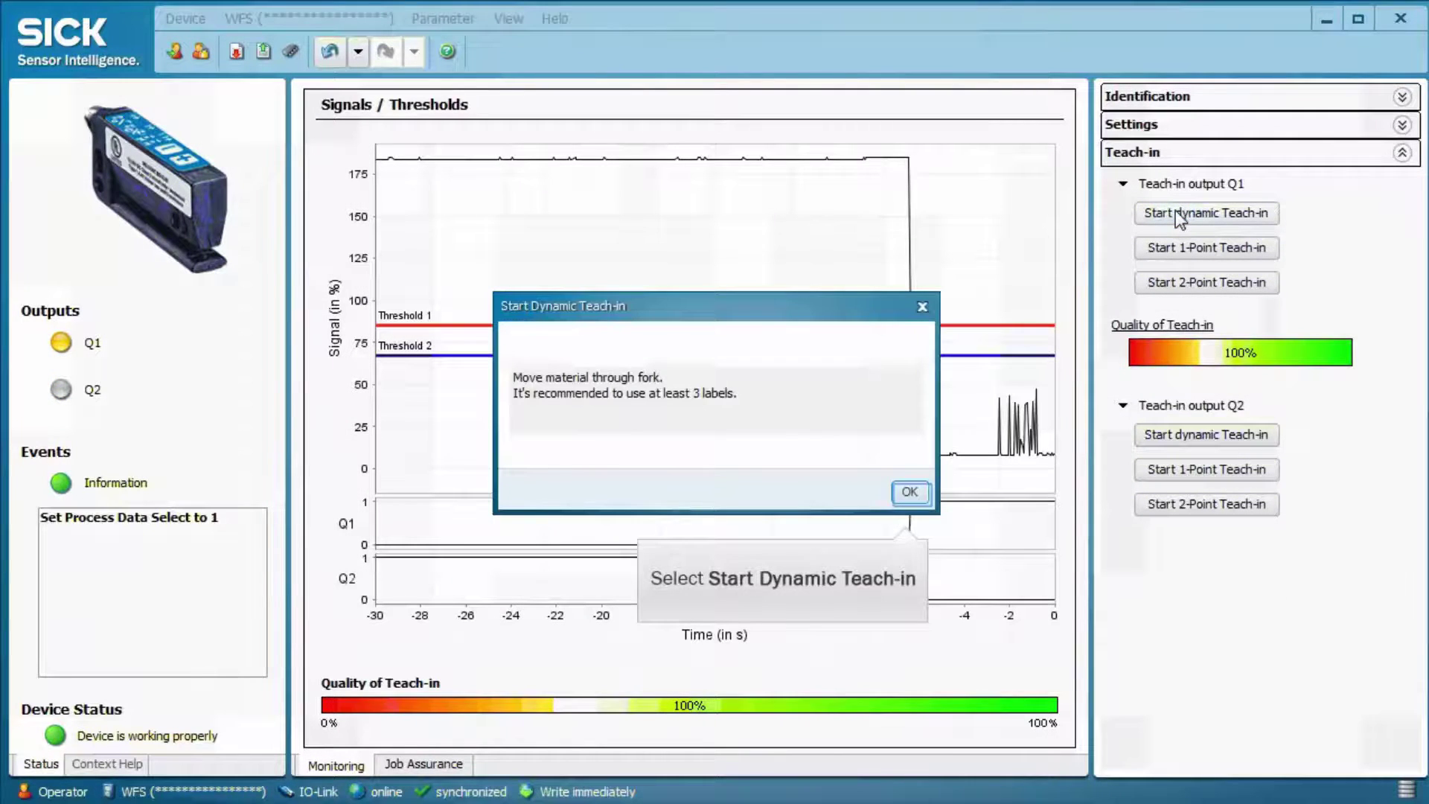
pyautogui.click(909, 491)
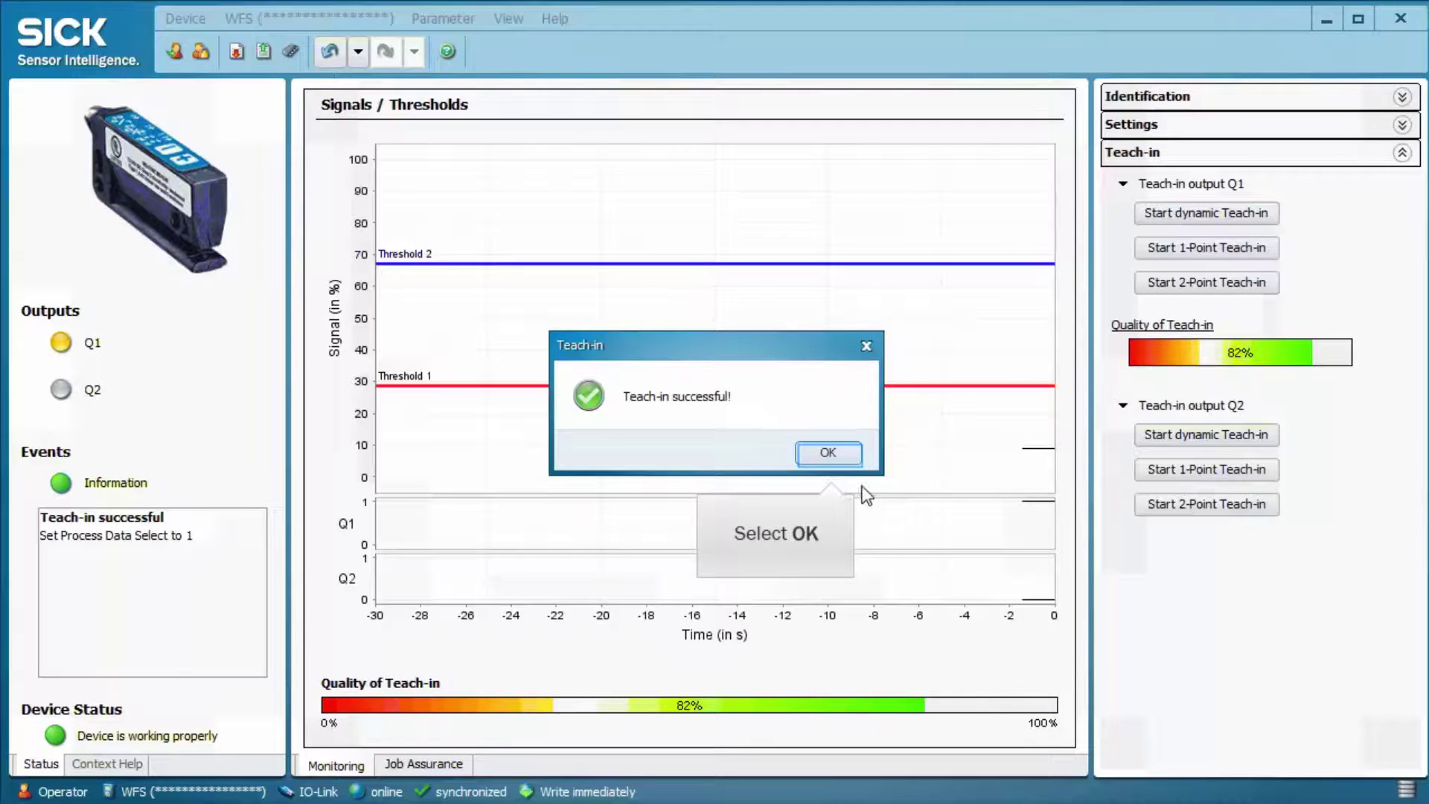
# - Perform a 1-point teach-in for Q1 with material positioned in the fork
pyautogui.click(842, 454)
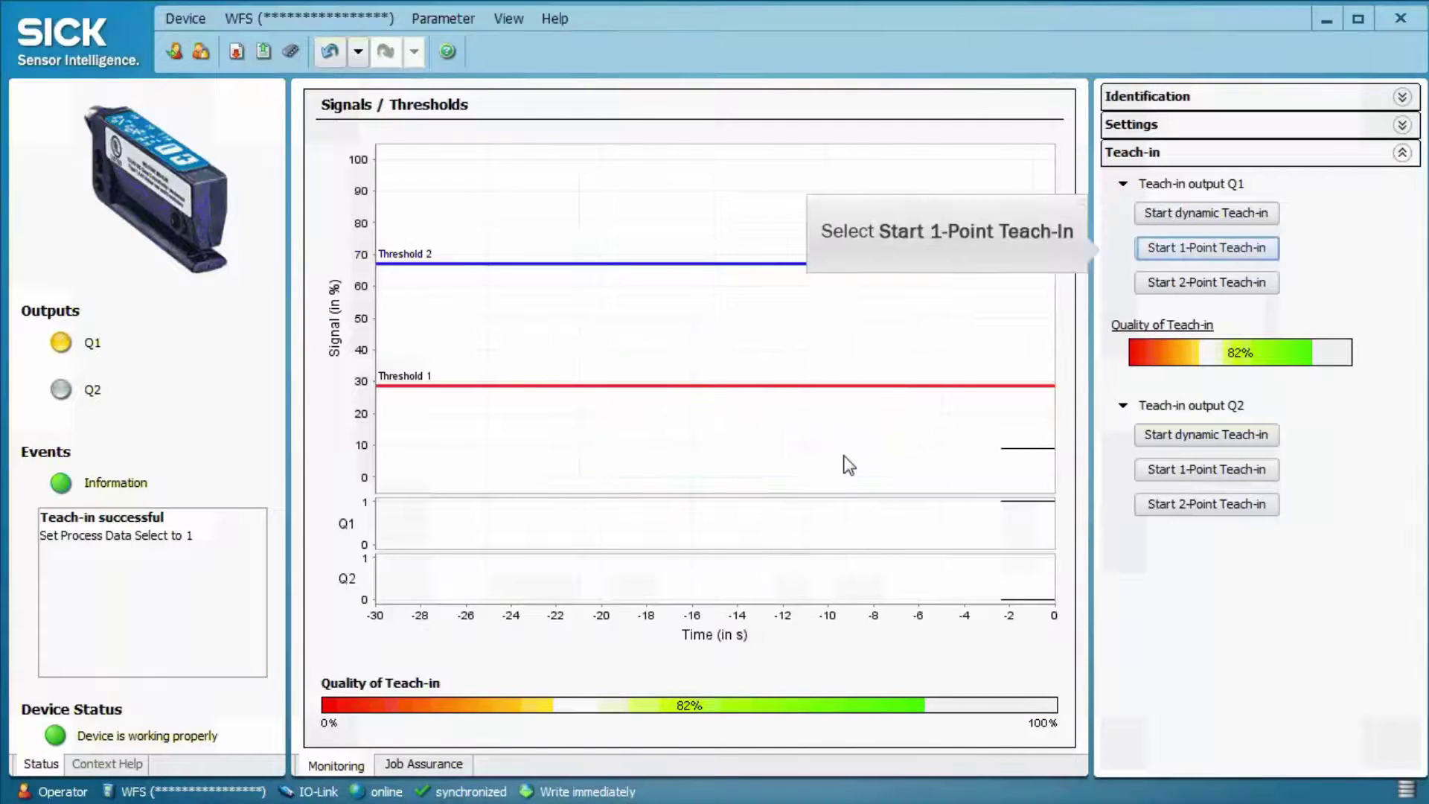
pyautogui.click(1185, 251)
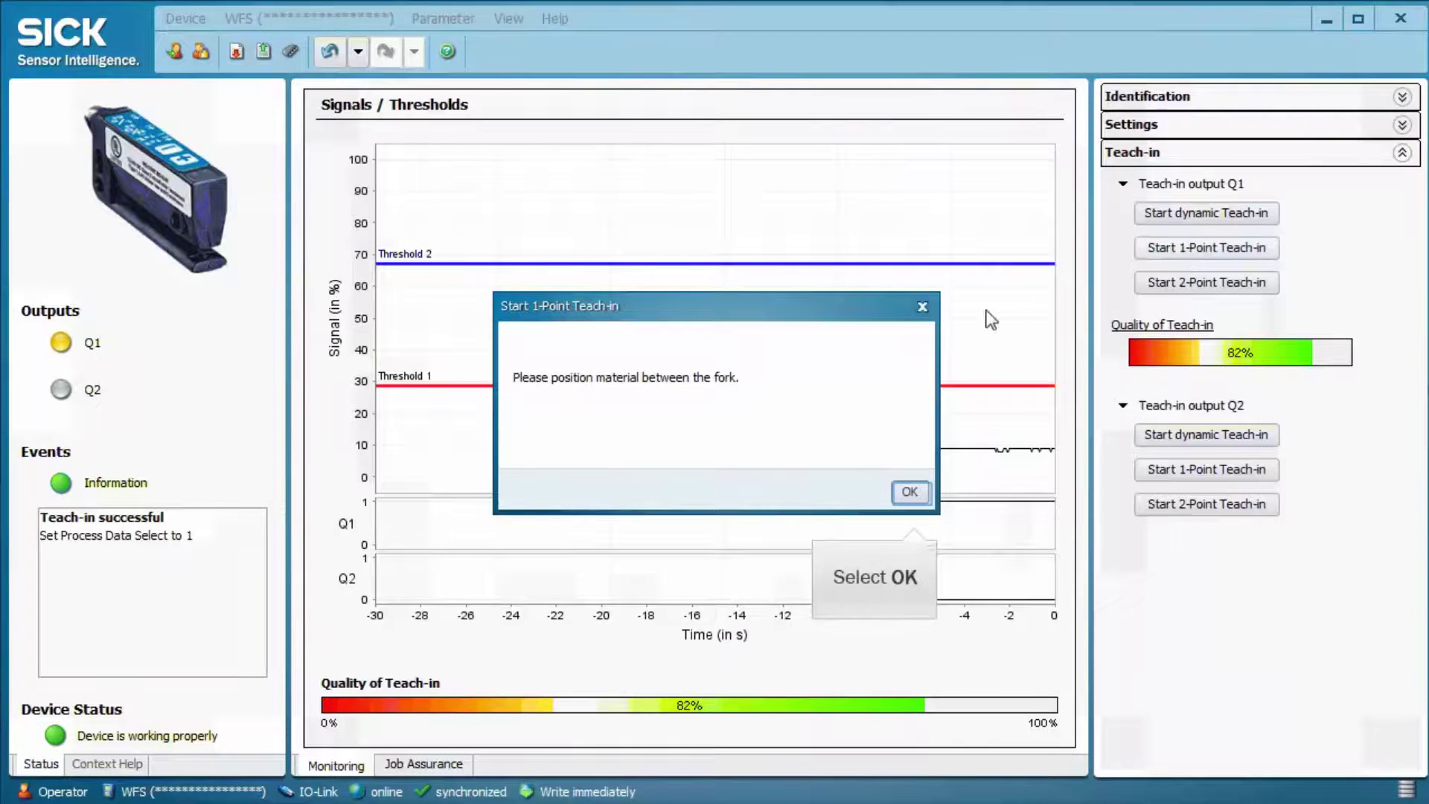
pyautogui.click(909, 493)
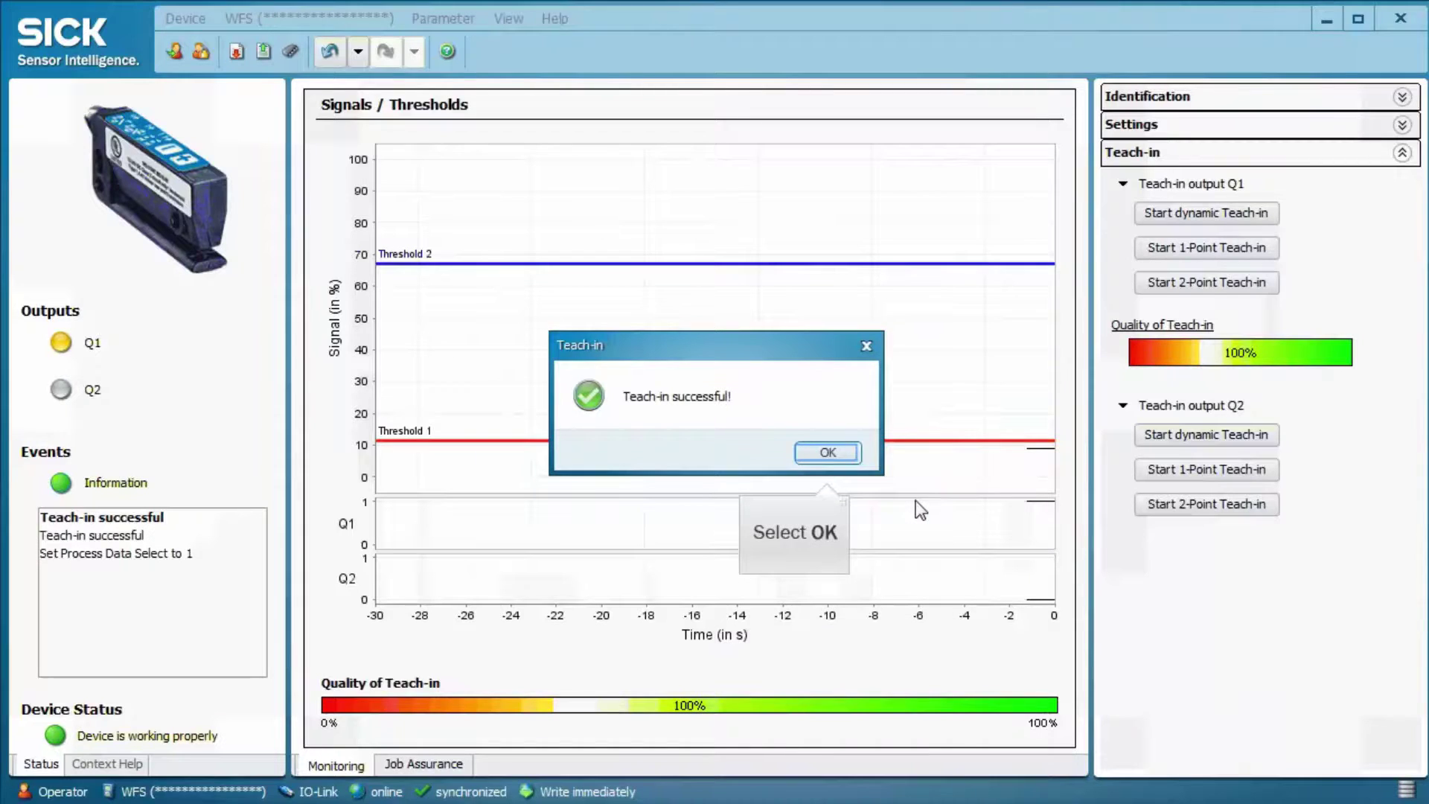
pyautogui.click(841, 460)
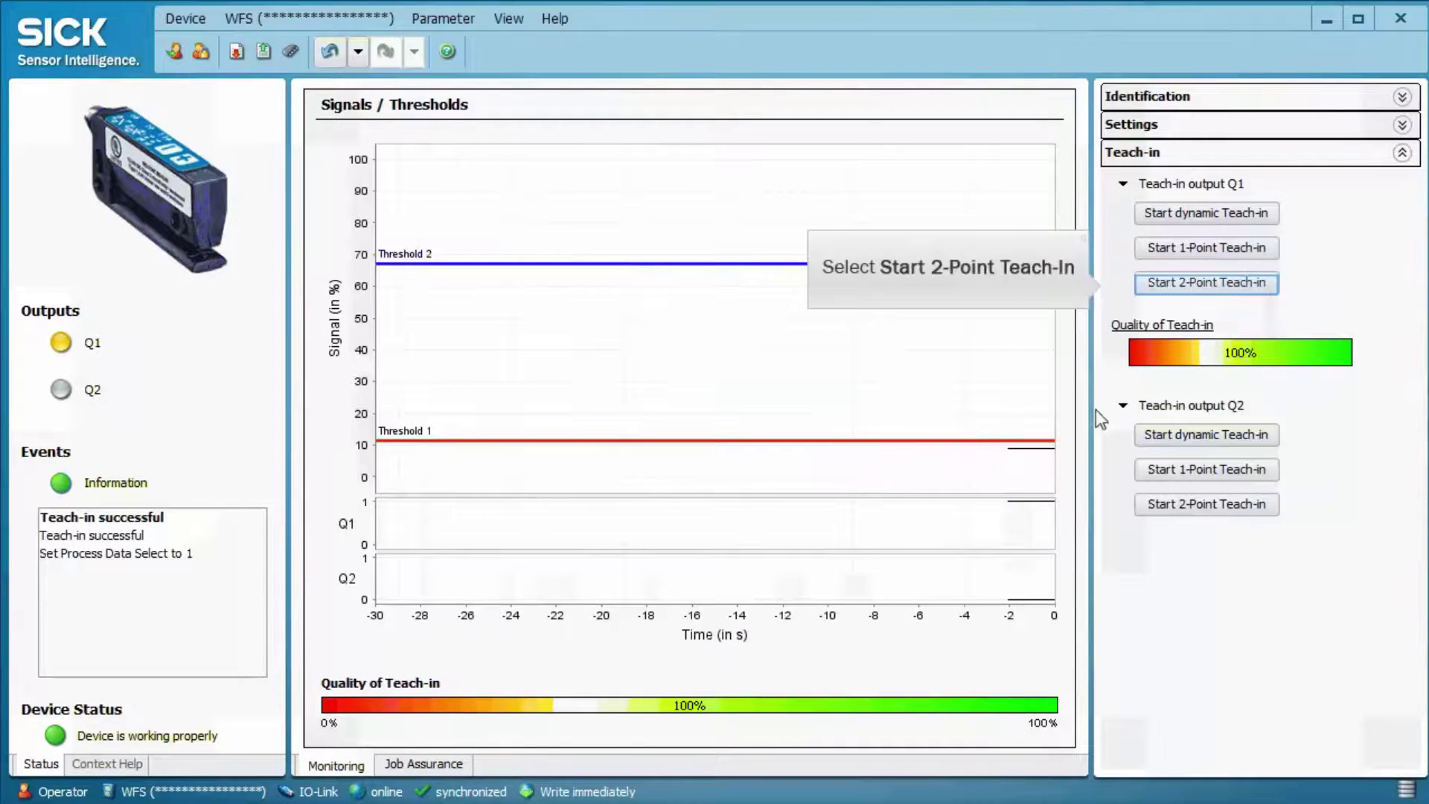
# - Perform a 2-point teach-in for Q1, confirming the gap and then the label positions
pyautogui.click(1173, 286)
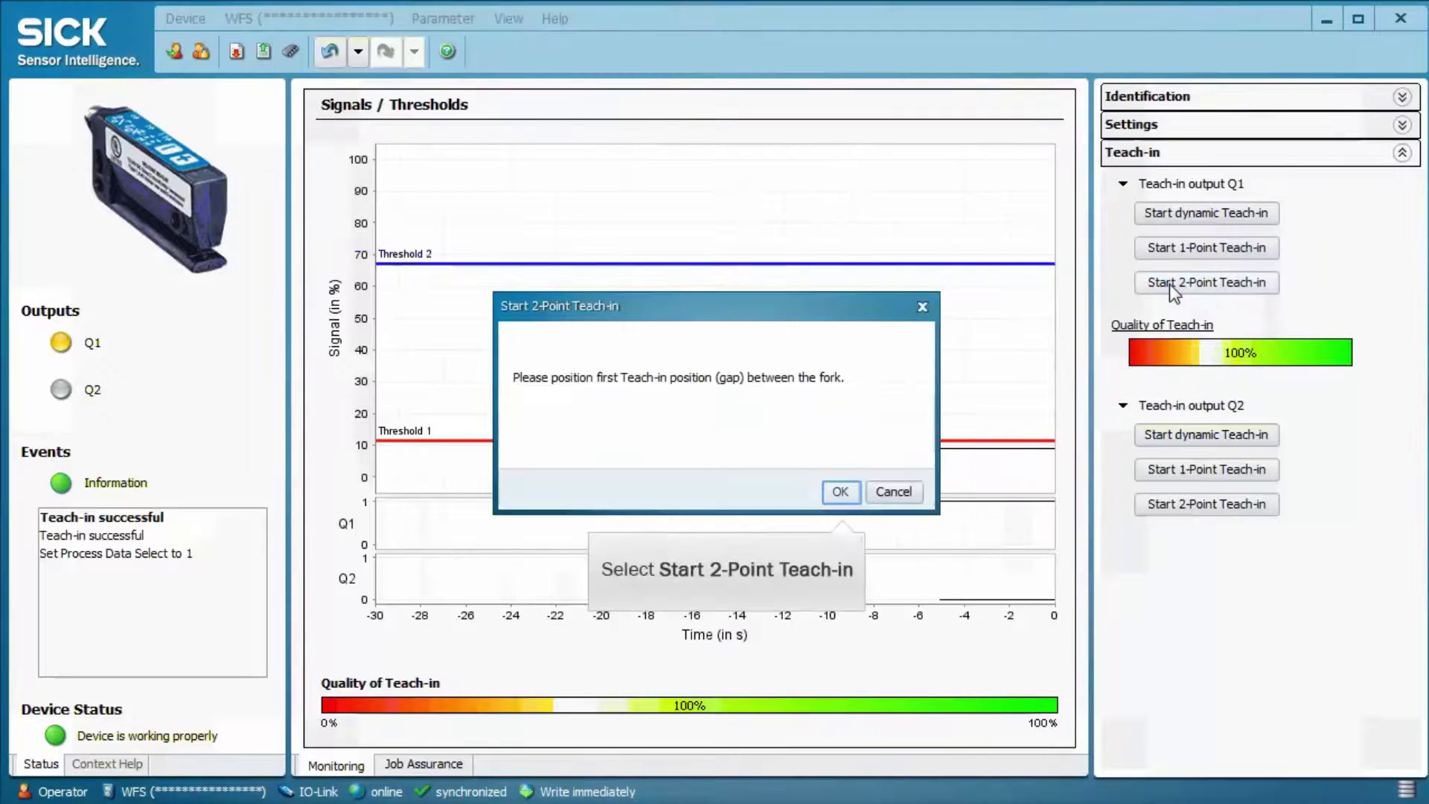
pyautogui.click(839, 491)
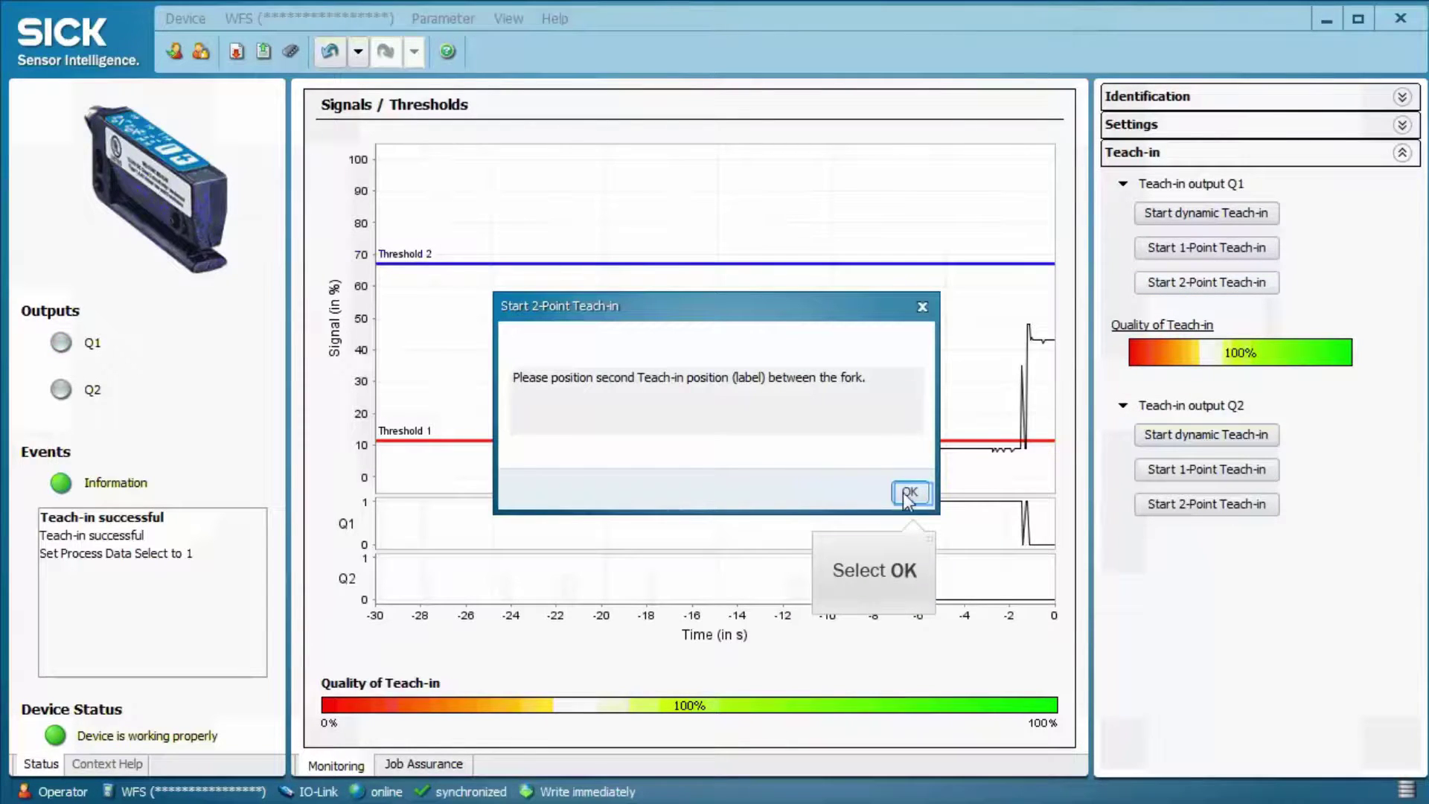
pyautogui.click(923, 491)
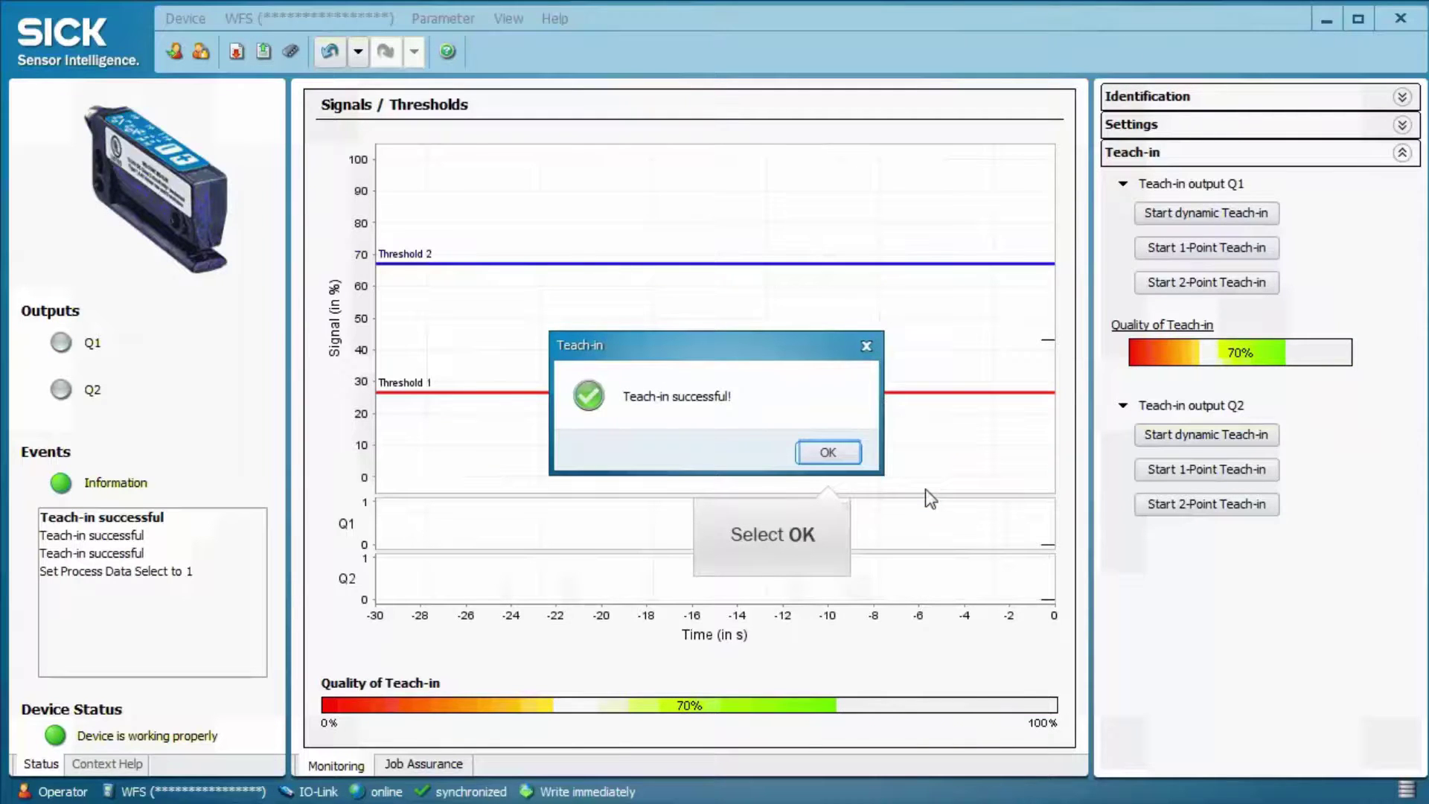
pyautogui.click(823, 452)
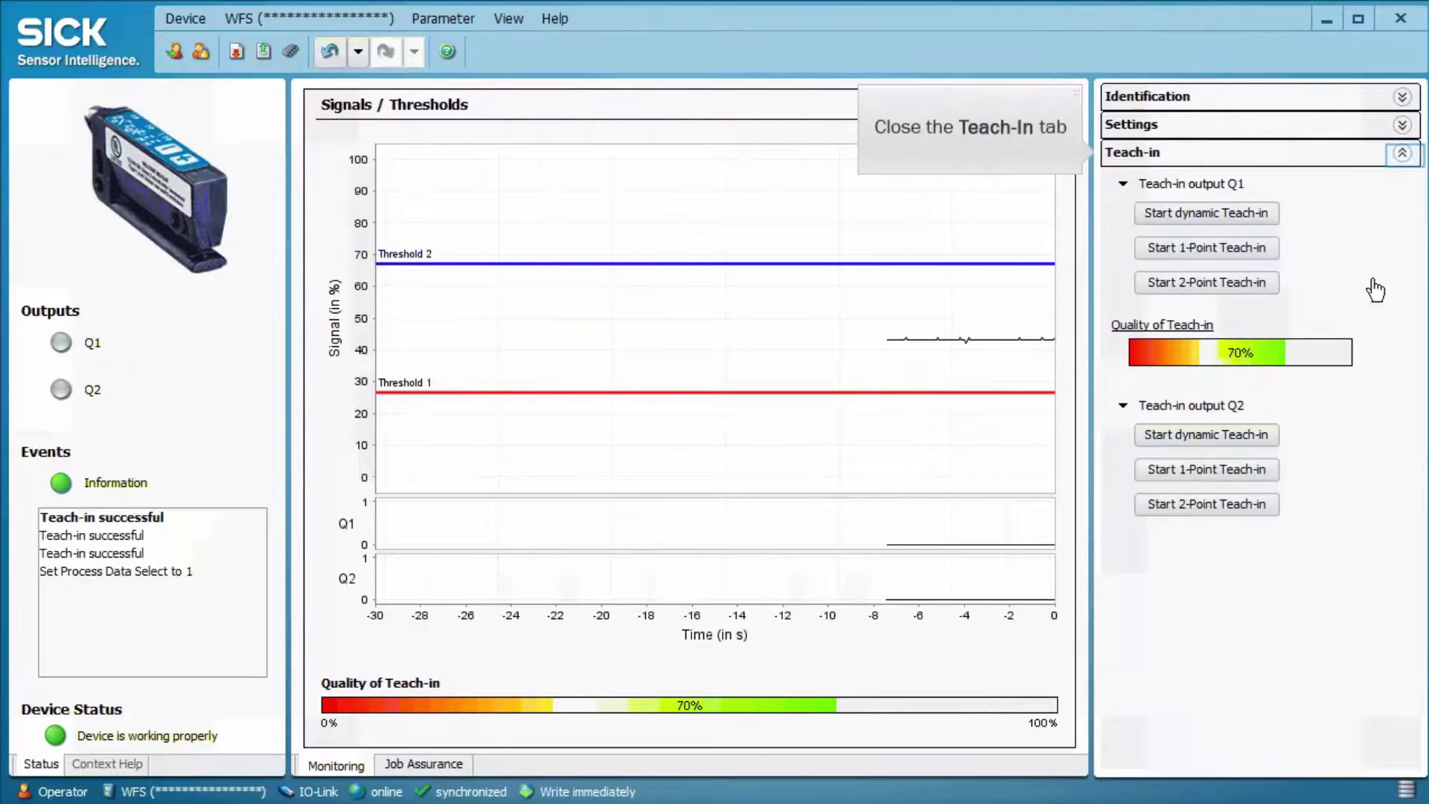
# - Save the current sensor settings as job 'Test 1' in the Job Assurance view
pyautogui.click(1402, 153)
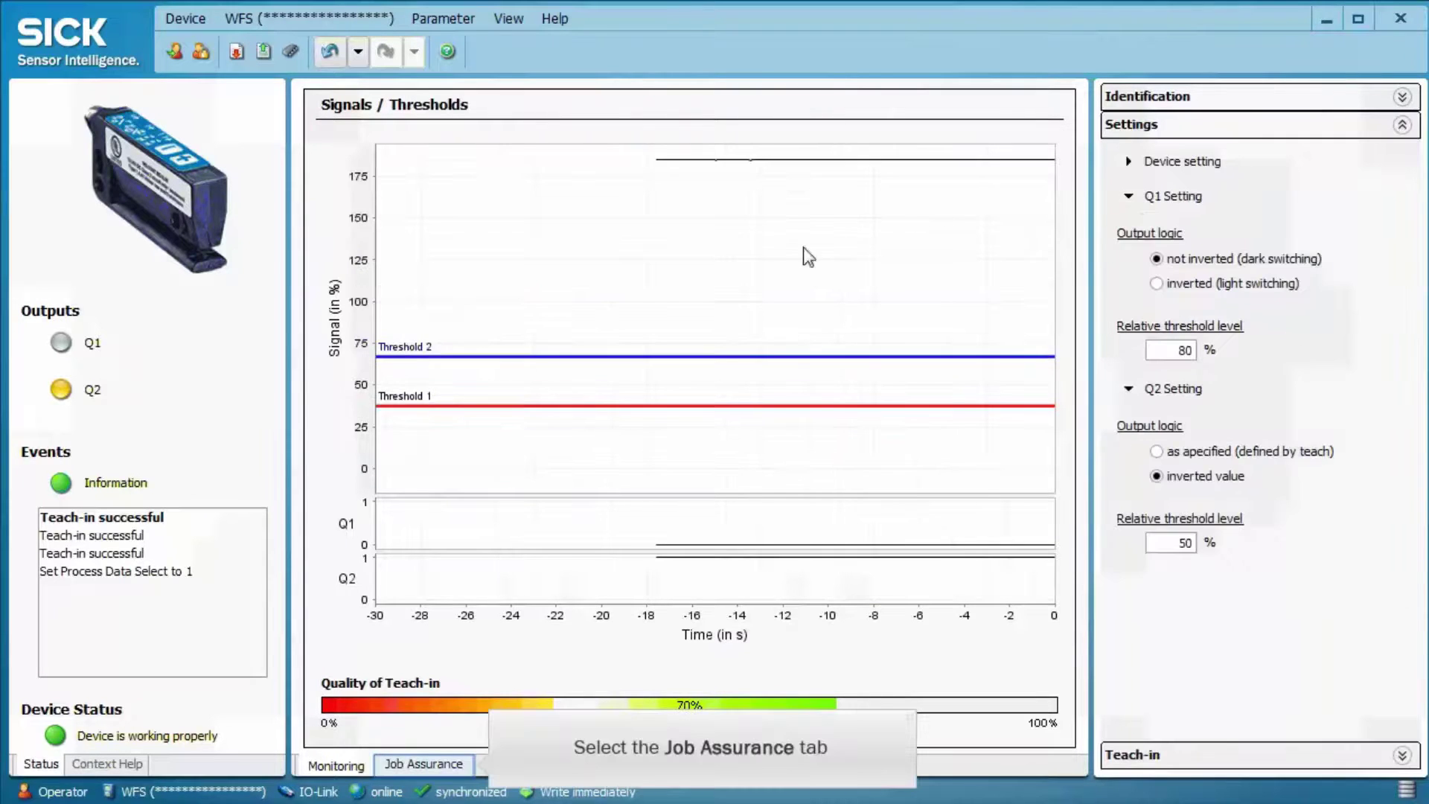
pyautogui.click(441, 769)
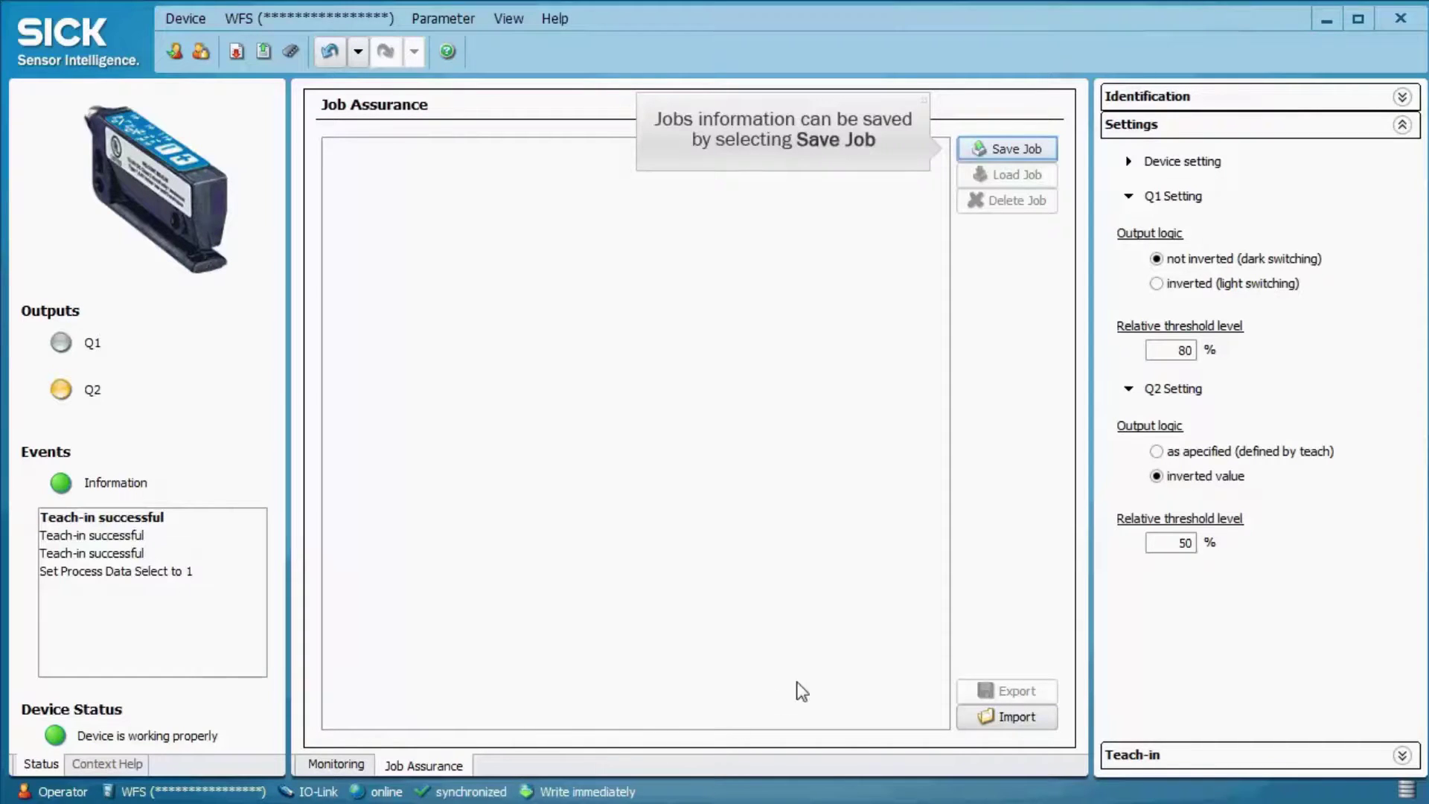
pyautogui.click(1027, 149)
pyautogui.write('Test 1')
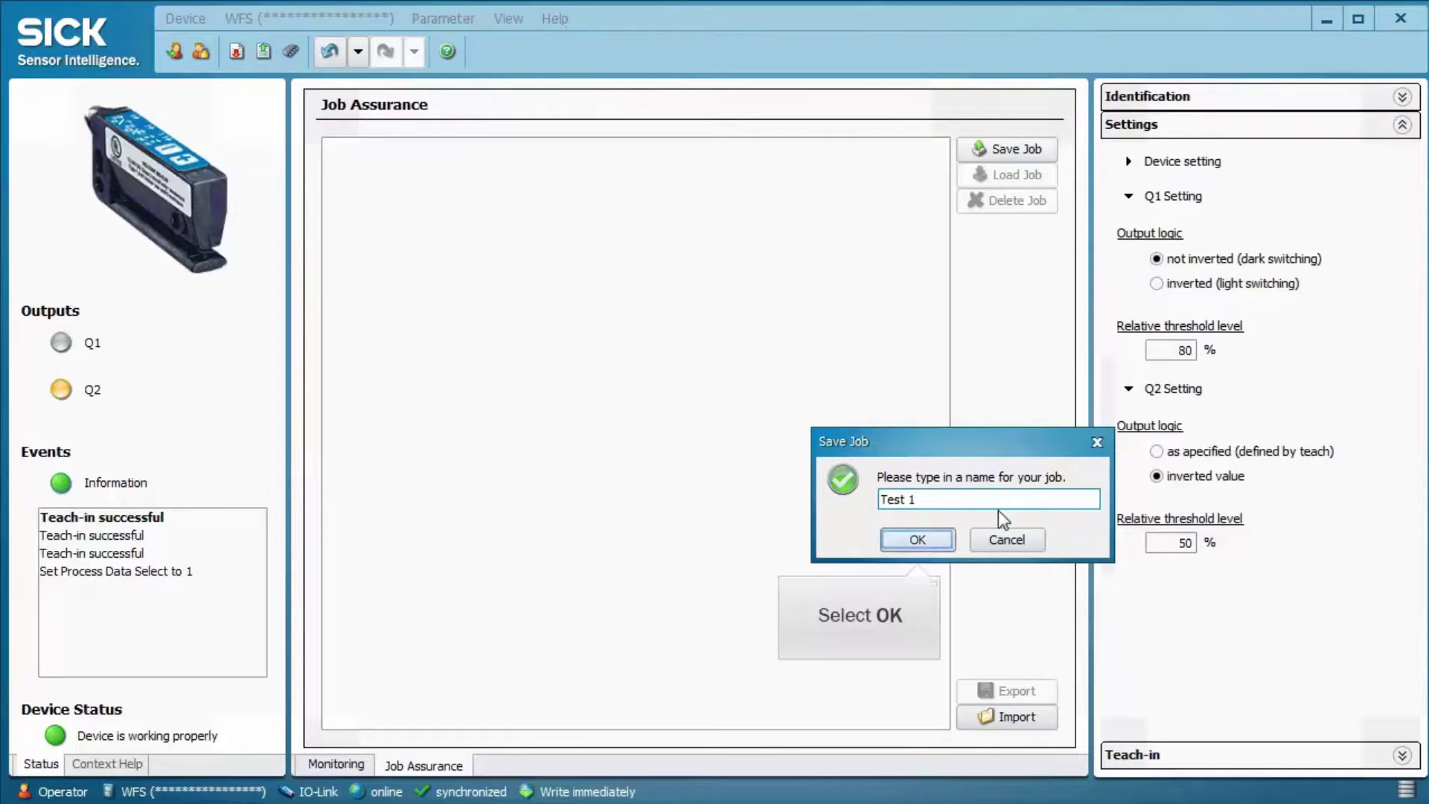
pyautogui.click(918, 541)
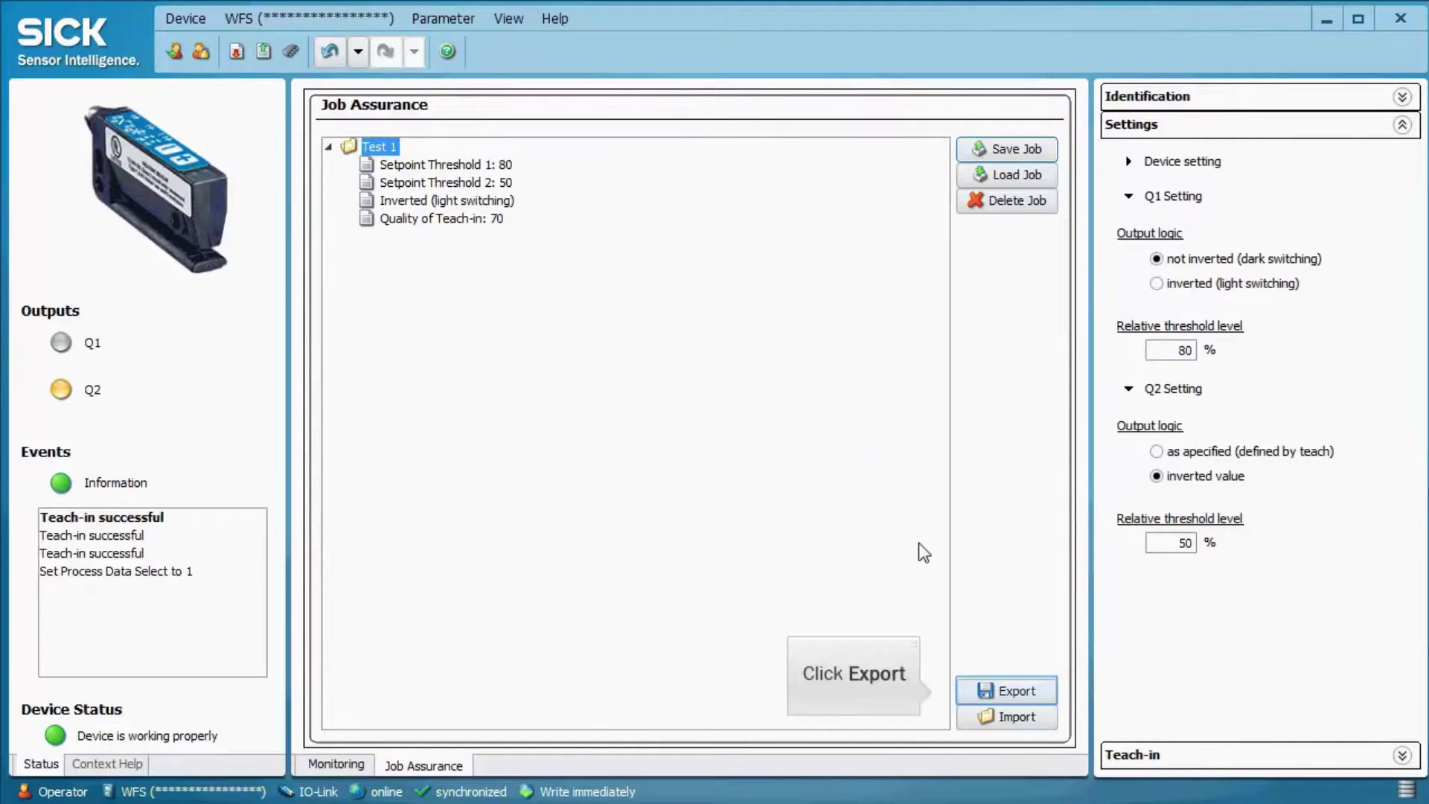
# - Export the Test 1 job, entering 'WFS Test 1' as the file name on the Desktop
pyautogui.click(987, 693)
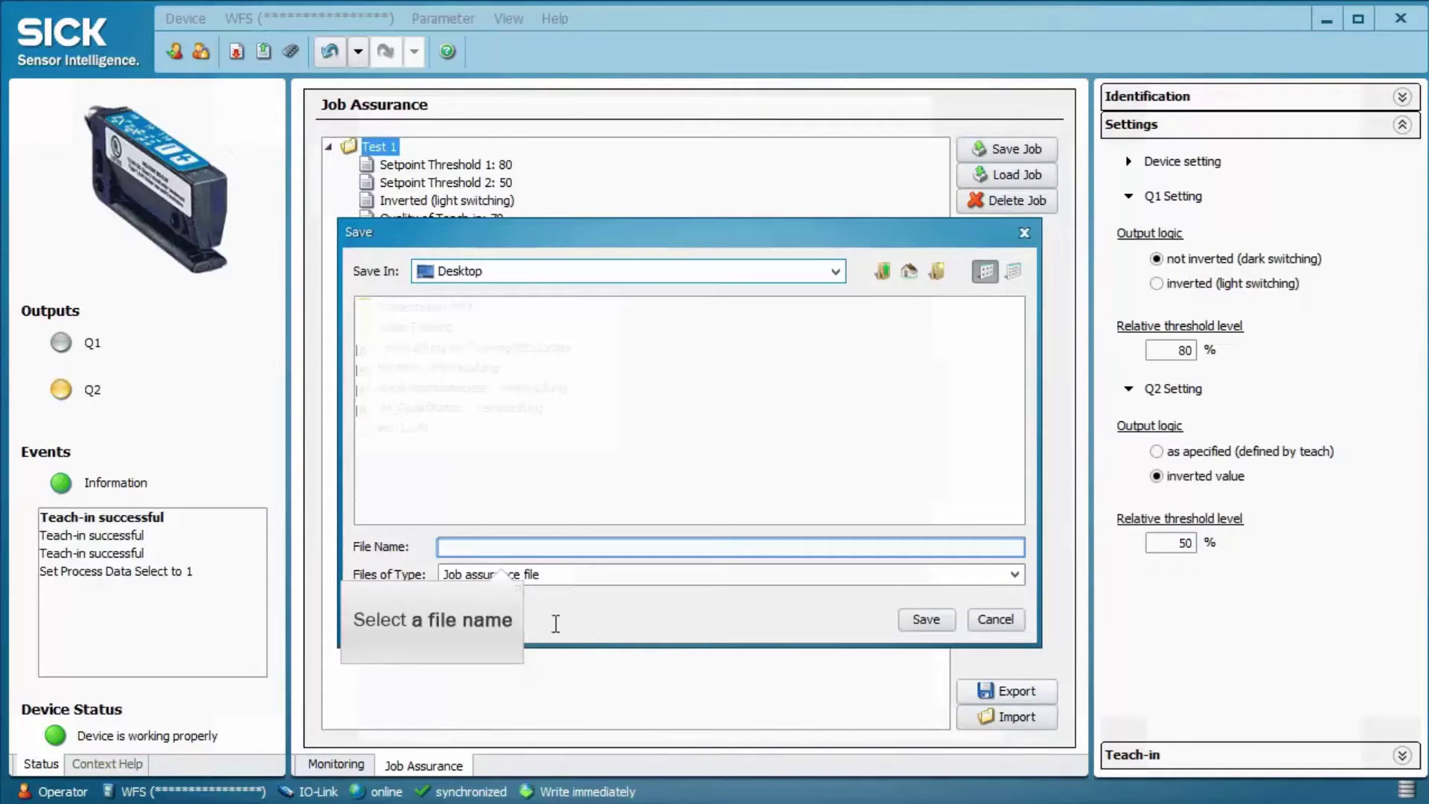
pyautogui.click(509, 547)
pyautogui.write('WFS Test 1')
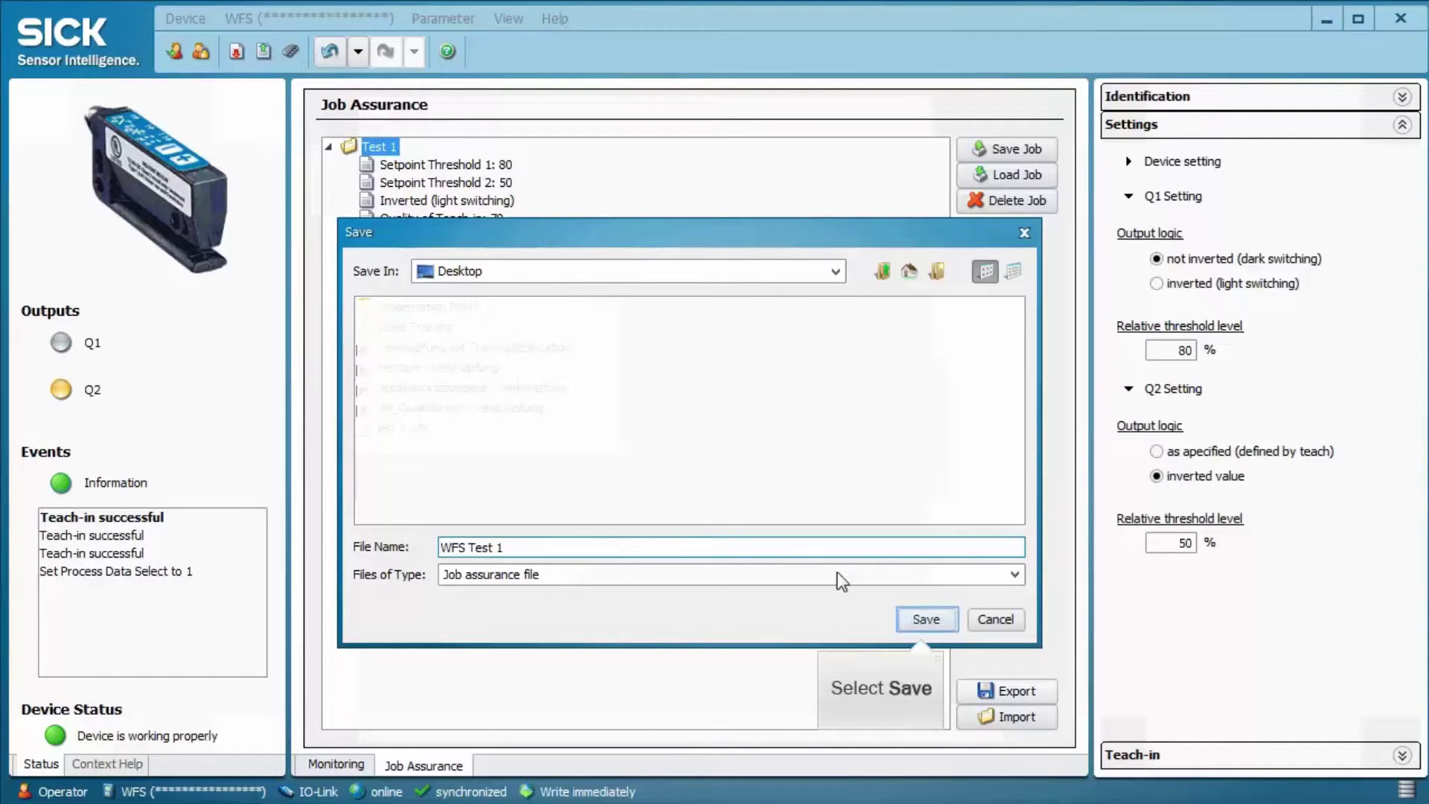
# - Save the exported WFS Test 1 file, then import WFS Test 1.wfs into Job Assurance
pyautogui.click(918, 616)
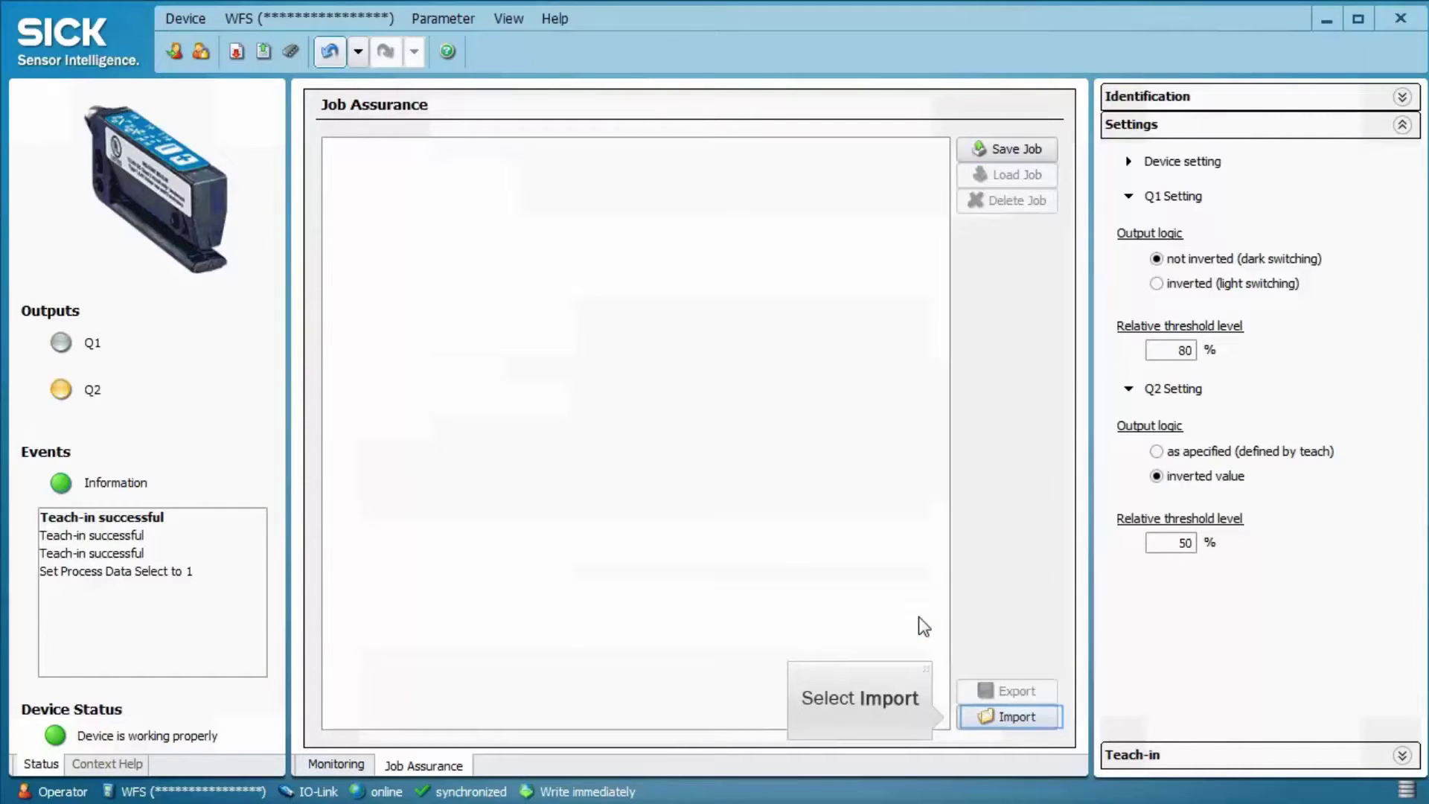
pyautogui.click(1023, 717)
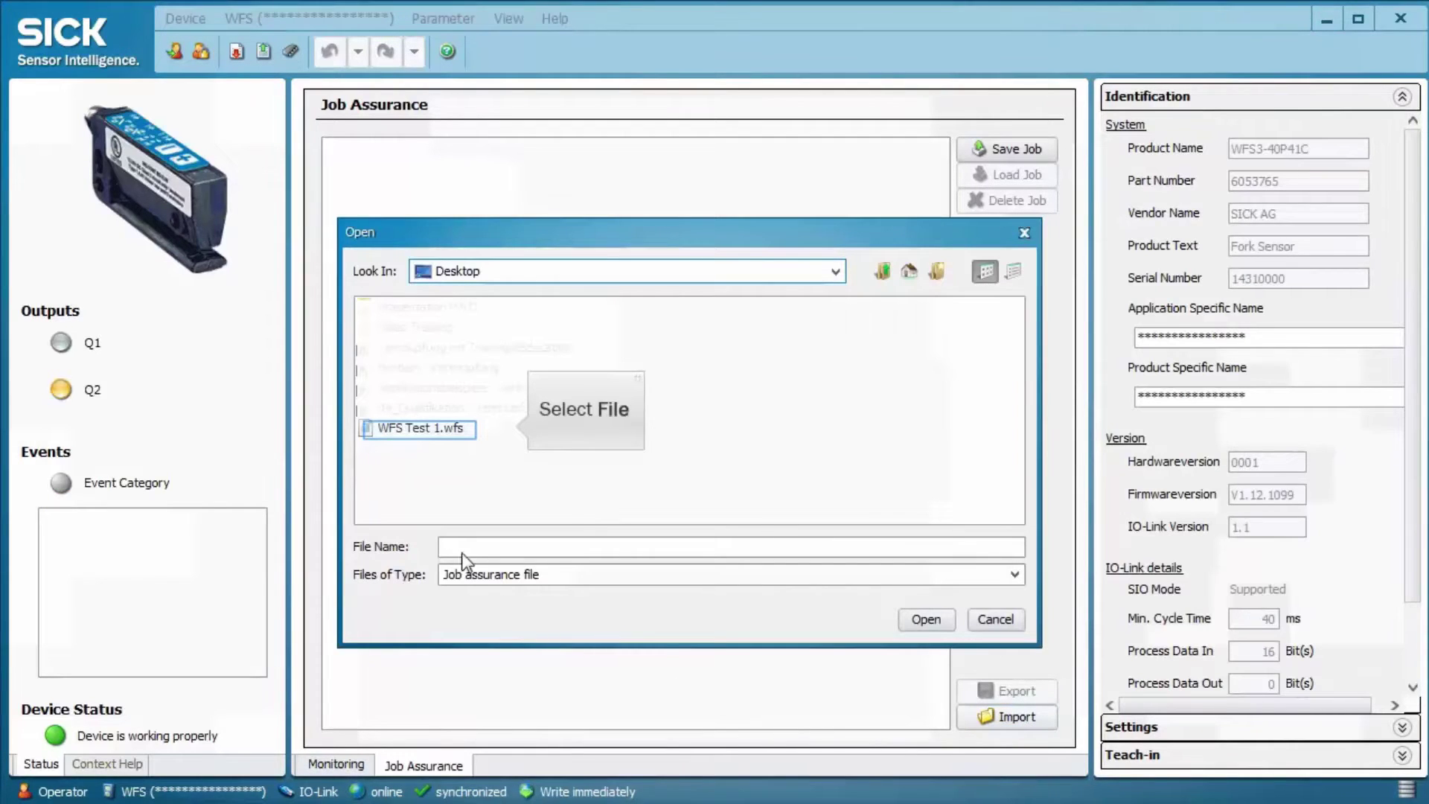
pyautogui.click(425, 427)
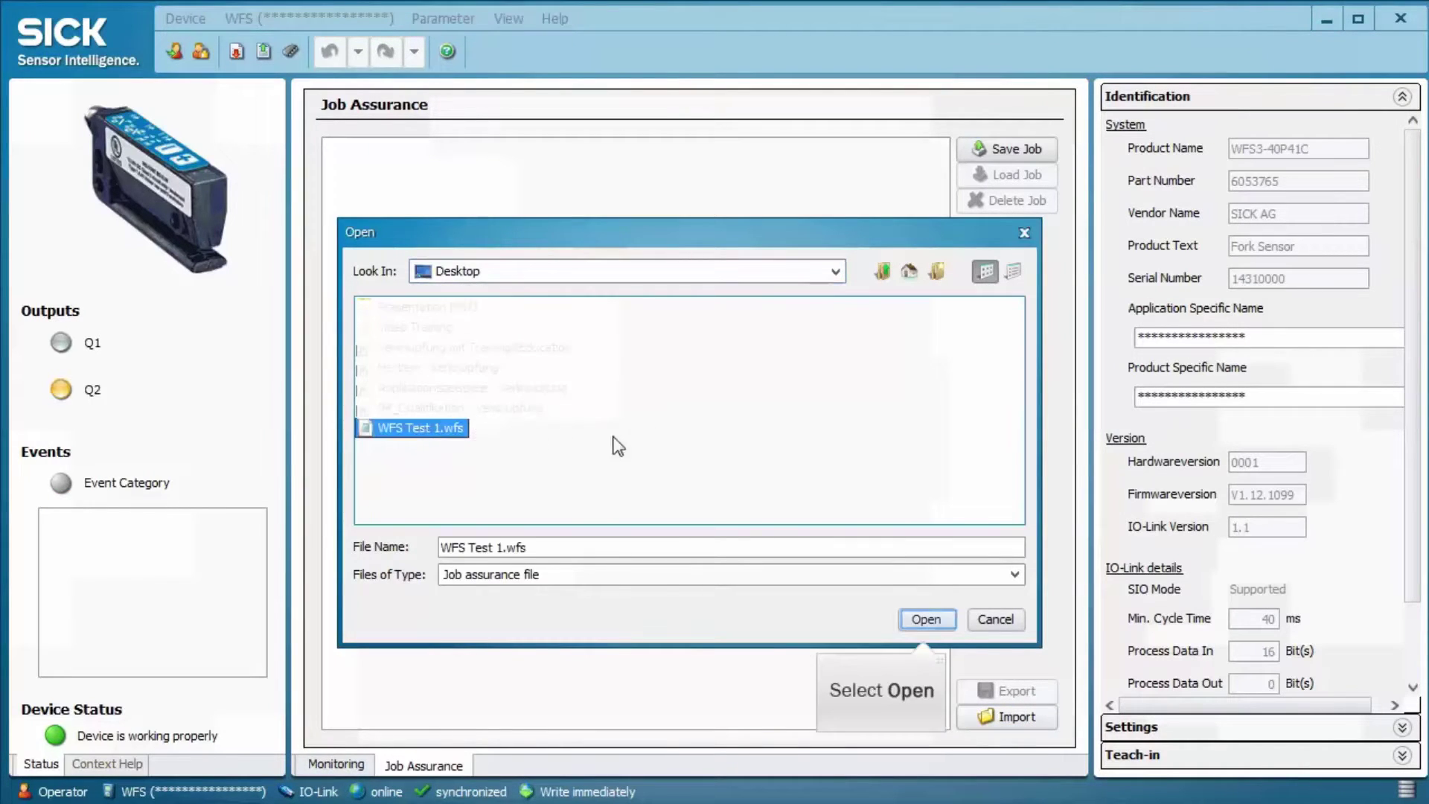
pyautogui.click(917, 613)
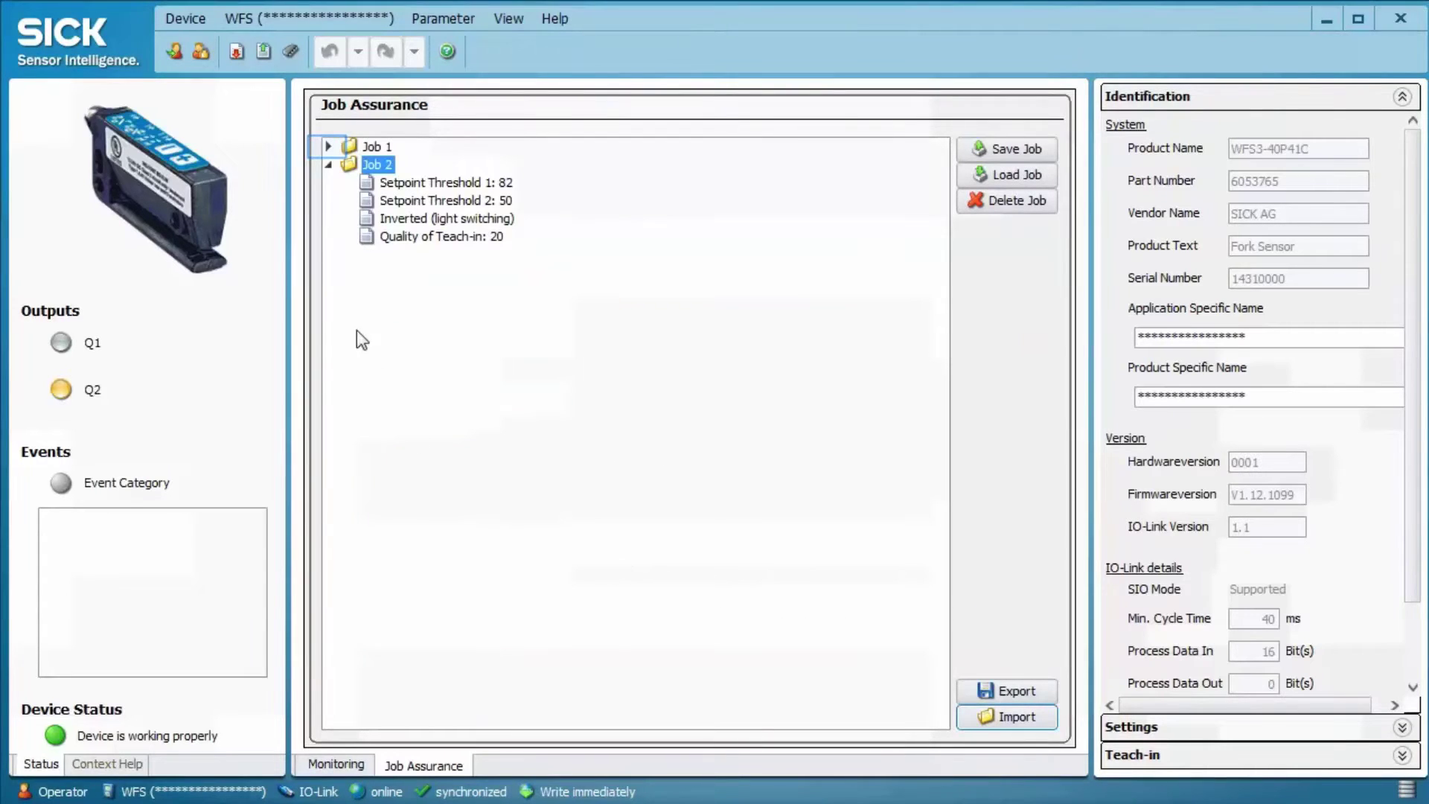
# - Expand Job 1 and load the job into the sensor, confirming with Yes
pyautogui.click(327, 147)
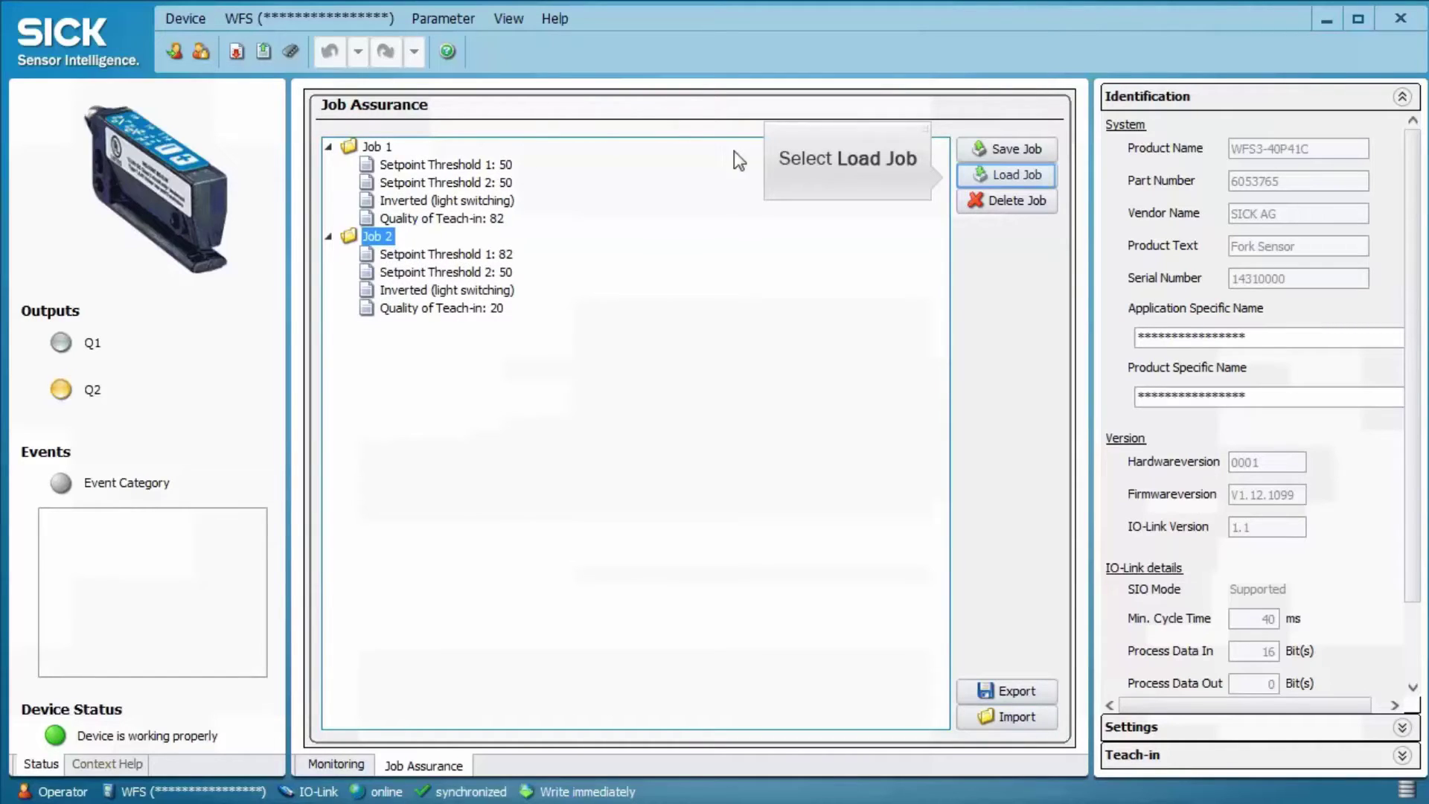
pyautogui.click(998, 179)
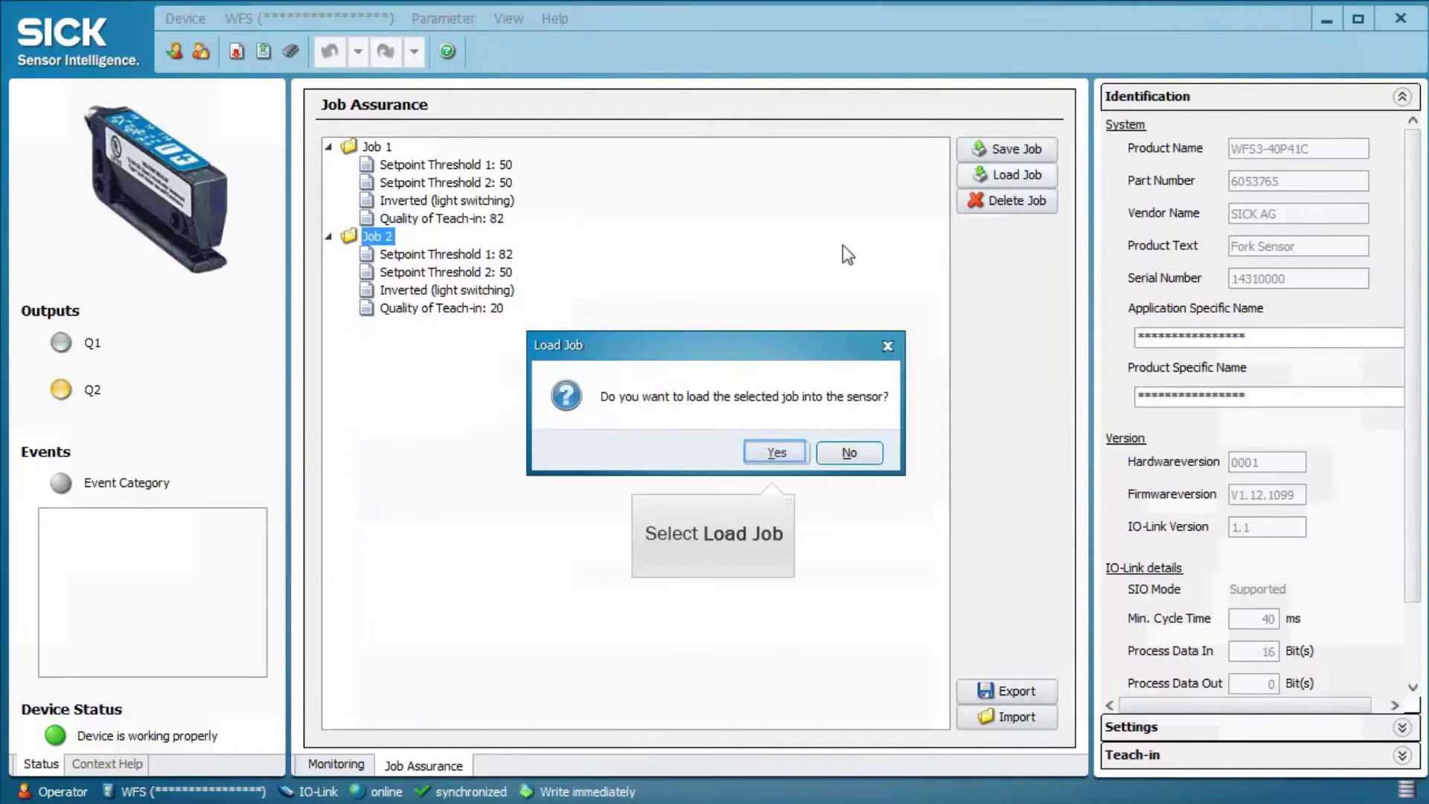
pyautogui.click(776, 452)
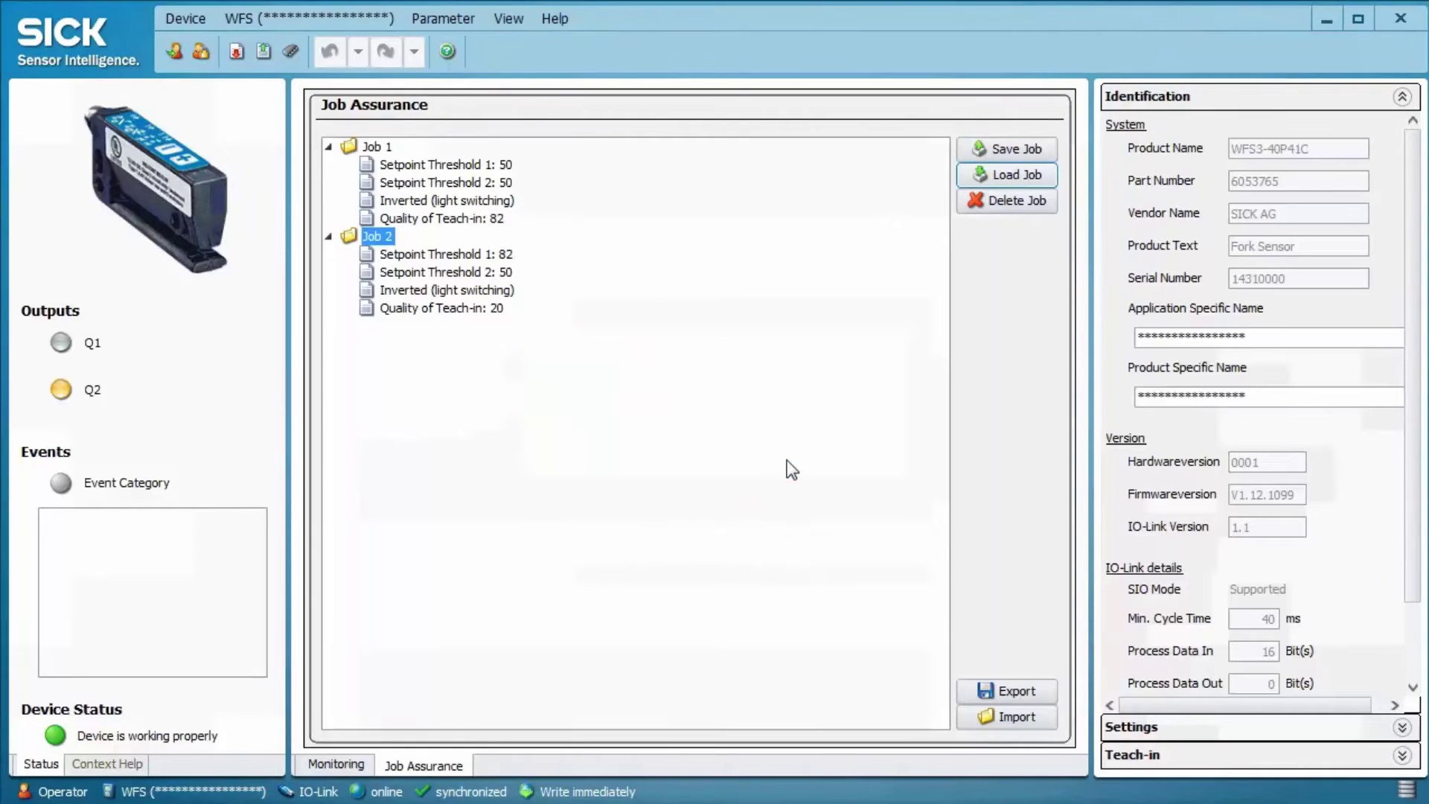